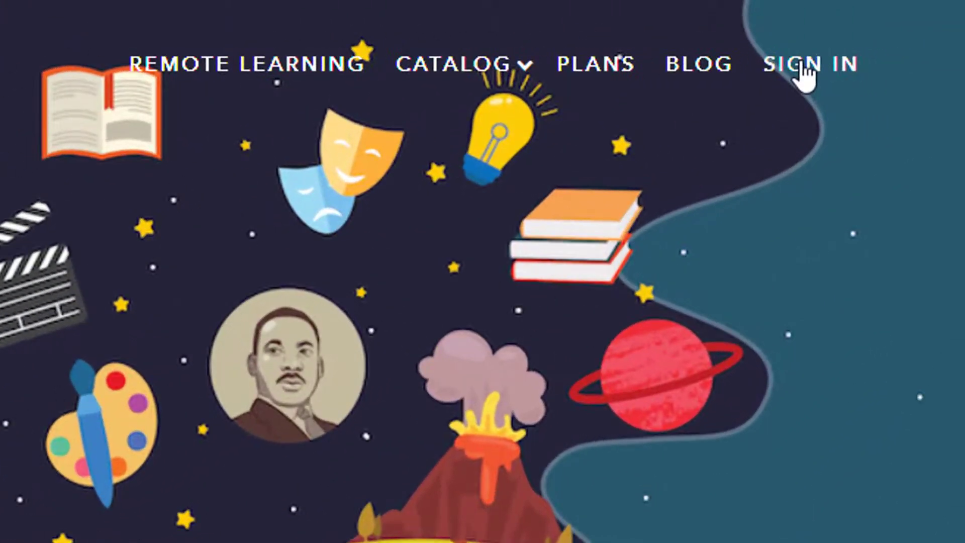
# Sign in to Actively Learn with the Google account to reach the content library.
pyautogui.click(820, 70)
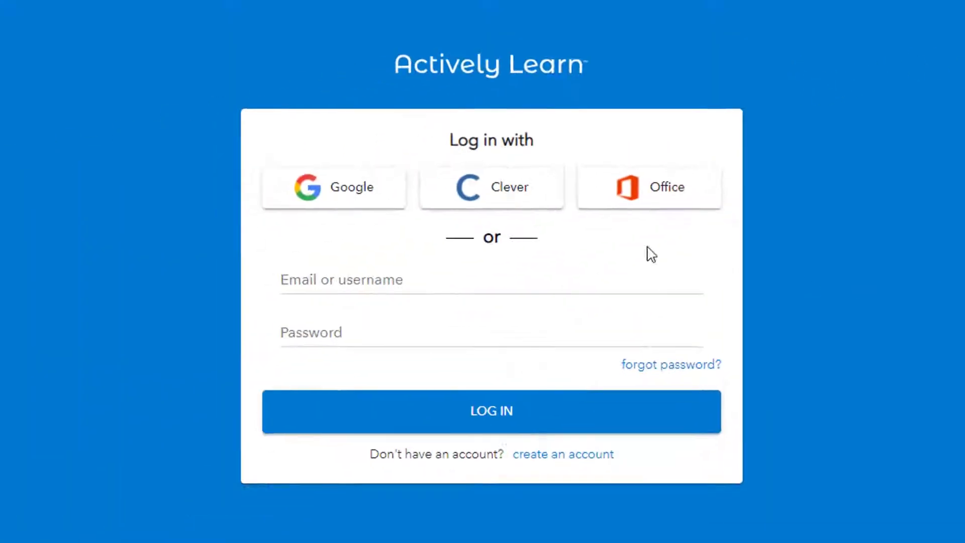
pyautogui.click(355, 191)
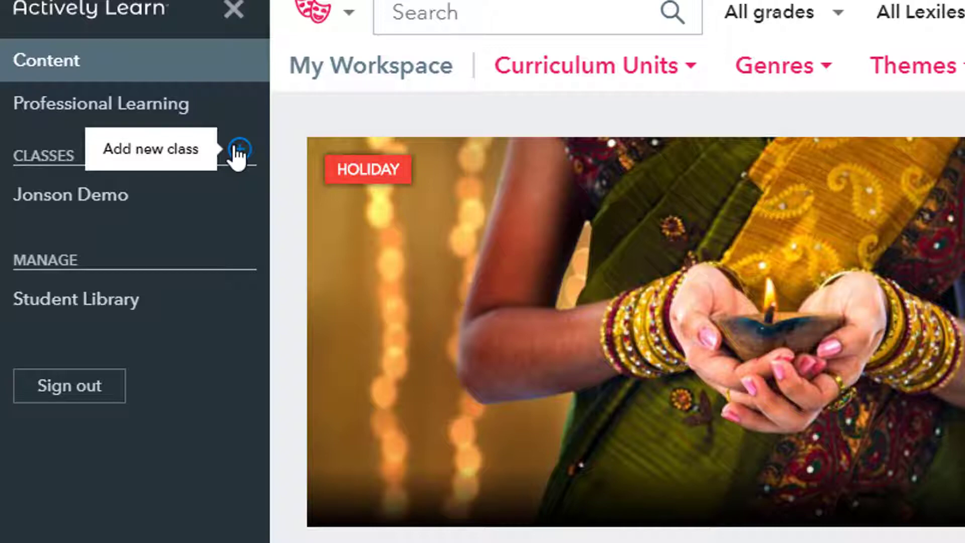
# Create the 10th Grade class 'Jonson Demo 2' and select its class code.
pyautogui.click(239, 150)
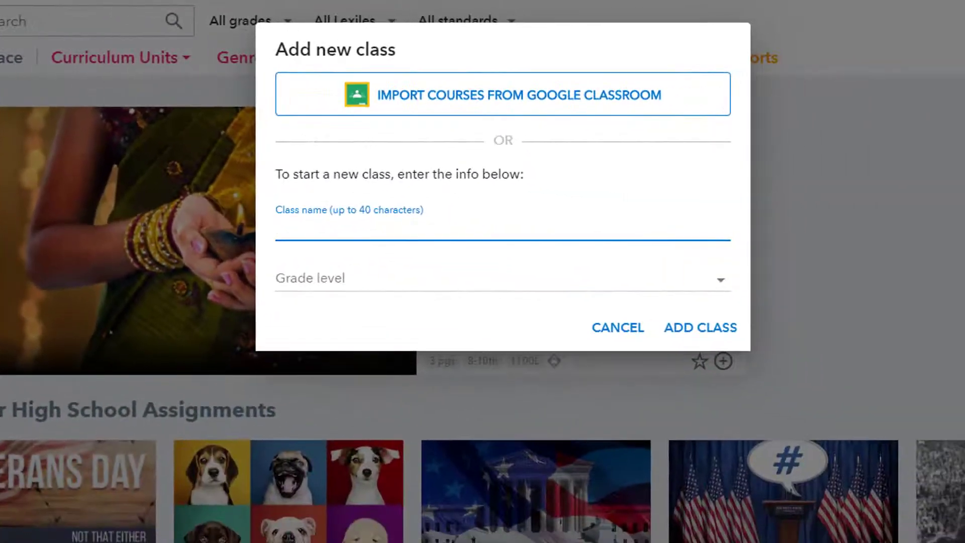
pyautogui.write('Jonson Demo 2')
pyautogui.click(427, 279)
pyautogui.scroll(-2, 427, 402)
pyautogui.click(427, 453)
pyautogui.click(703, 330)
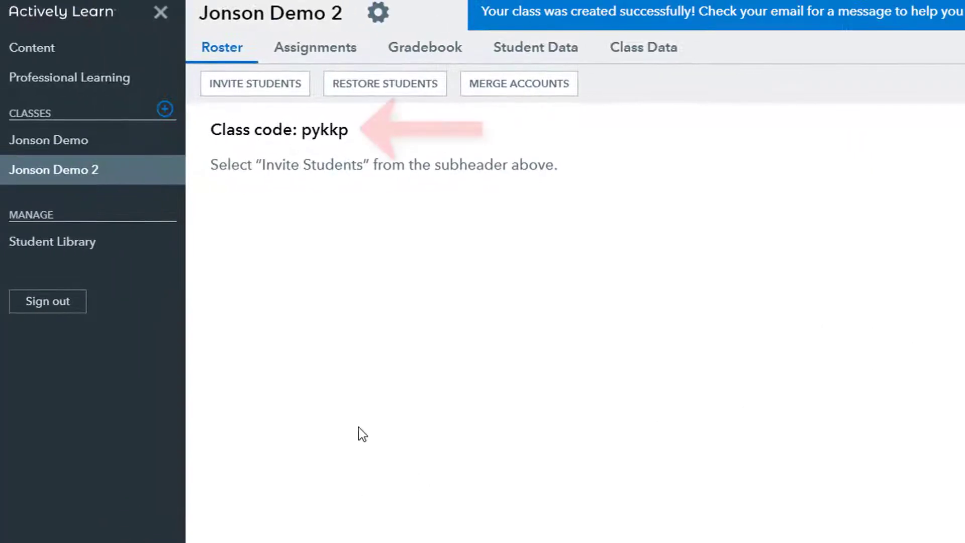
pyautogui.moveTo(267, 141); pyautogui.dragTo(301, 138)
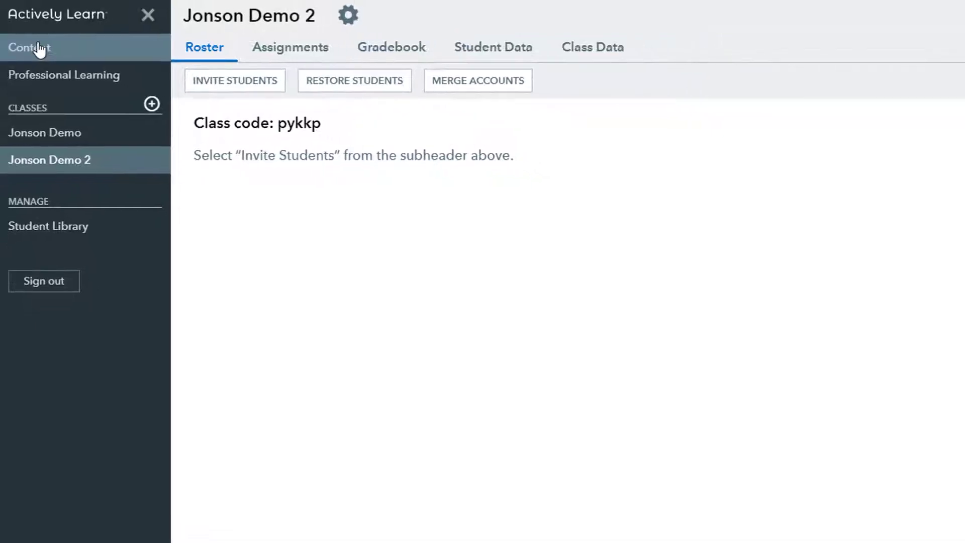
# Search the catalogue for 'crash course 1812', then drop '1812' and search 'crash course' again.
pyautogui.click(48, 47)
pyautogui.click(404, 30)
pyautogui.write('crash course')
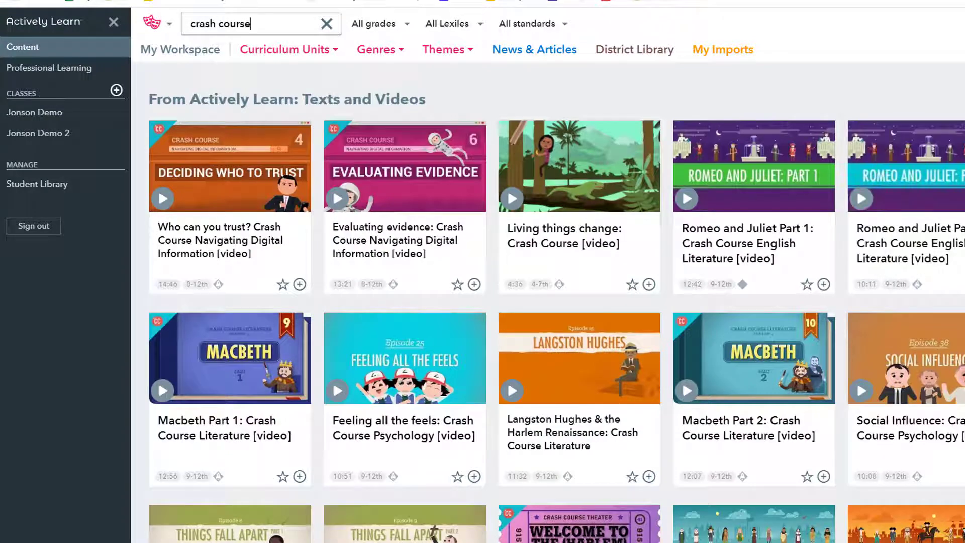
pyautogui.scroll(-5, 553, 301)
pyautogui.scroll(5, 457, 70)
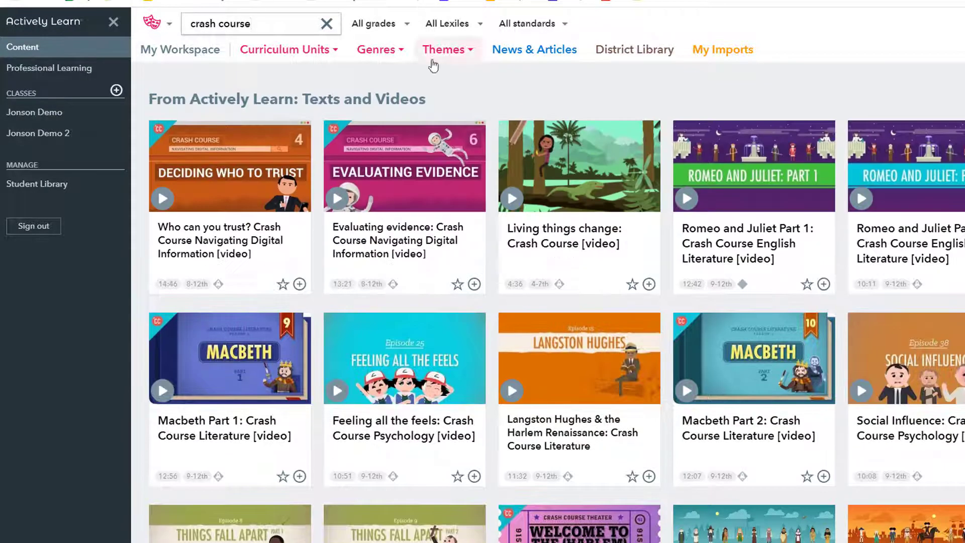
pyautogui.press('Return')
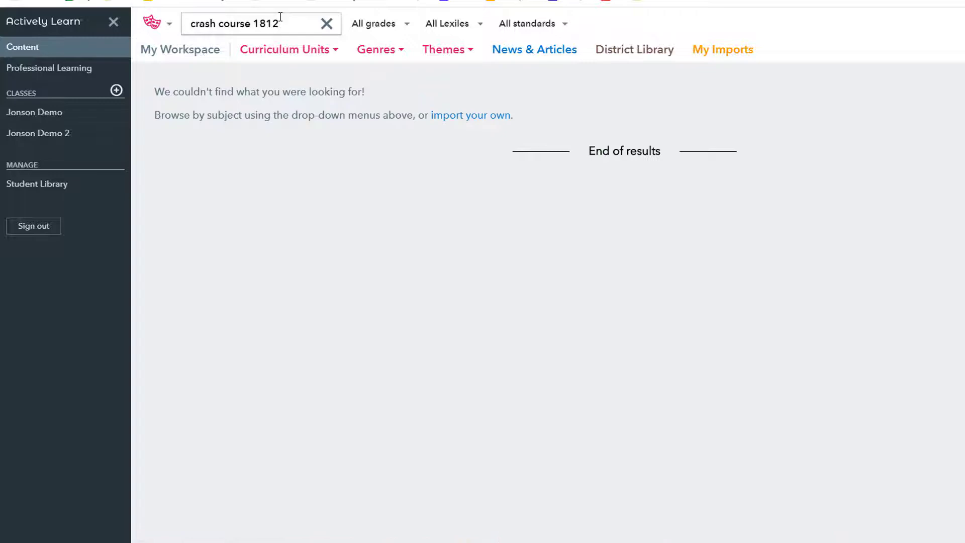
pyautogui.moveTo(295, 23); pyautogui.dragTo(256, 24)
pyautogui.press('BackSpace')
pyautogui.press('Return')
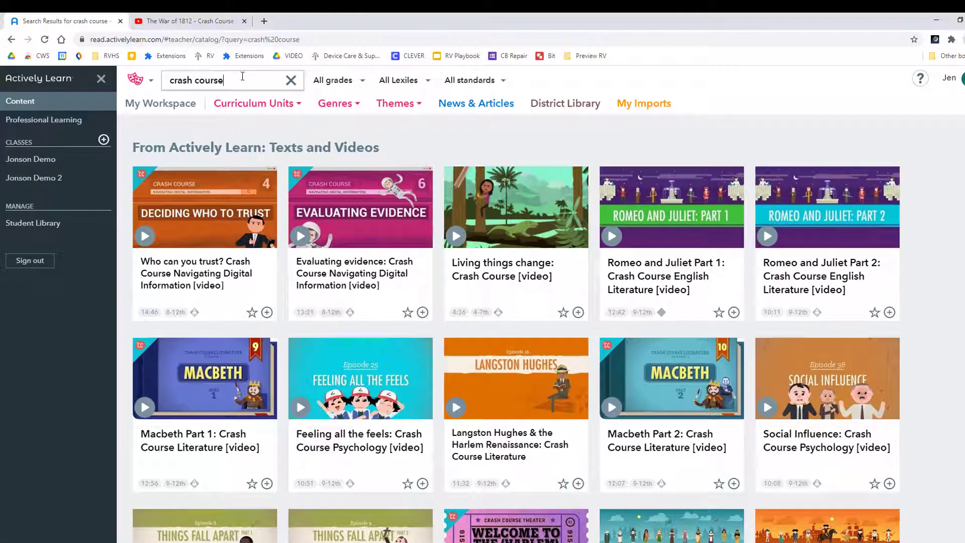
# Copy the URL of the YouTube War of 1812 Crash Course video, then return to Actively Learn.
pyautogui.click(196, 20)
pyautogui.scroll(-2, 306, 391)
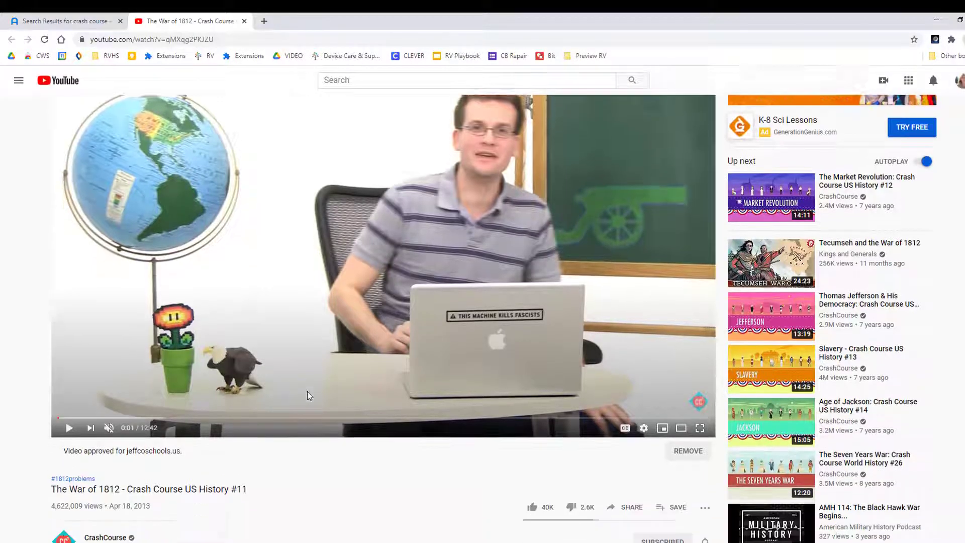
pyautogui.scroll(2, 291, 327)
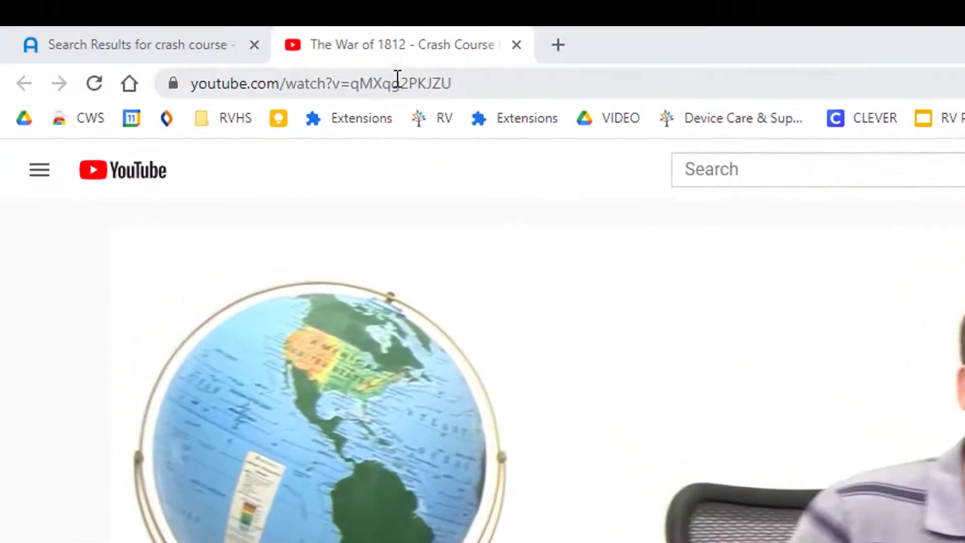
pyautogui.click(332, 69)
pyautogui.rightClick(332, 70)
pyautogui.click(478, 198)
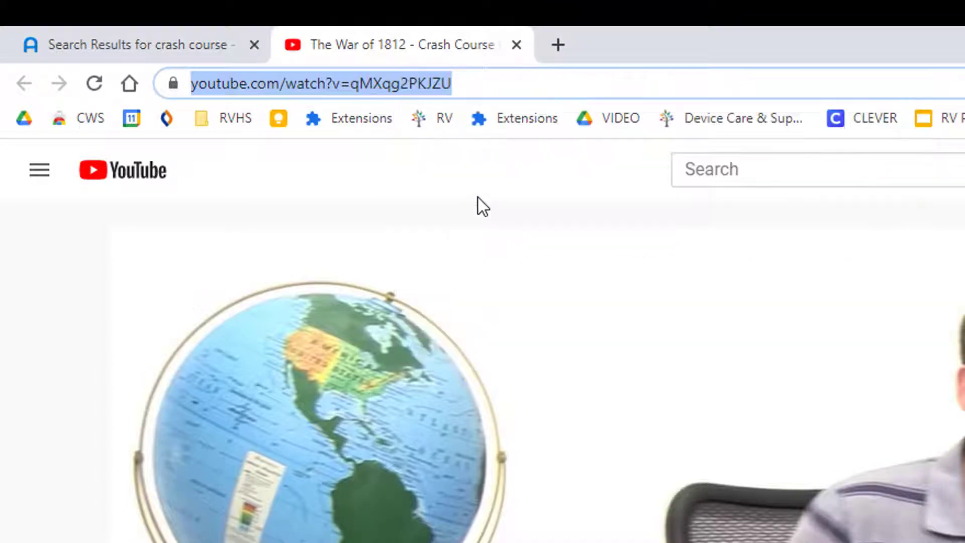
pyautogui.click(115, 44)
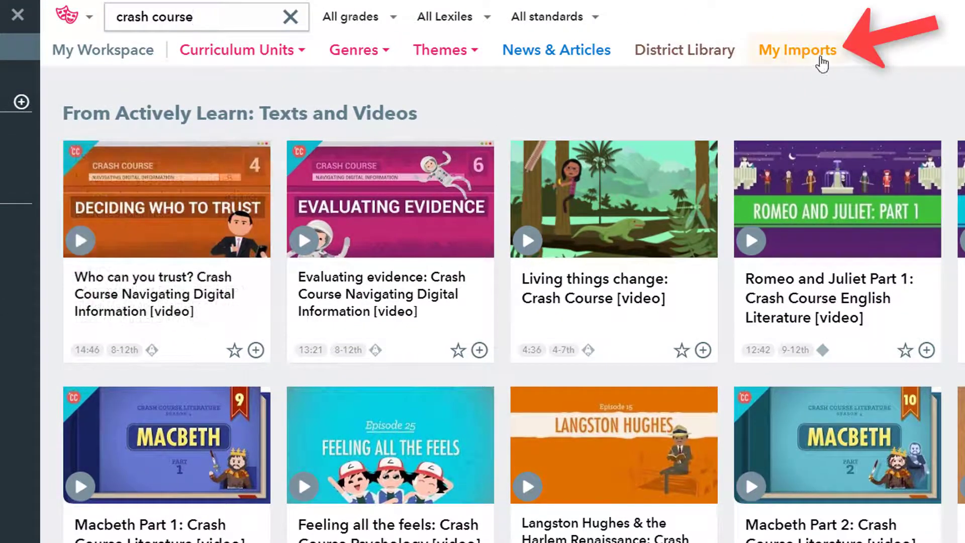
# Import the copied War of 1812 video URL into My Imports with content type Informational.
pyautogui.click(795, 58)
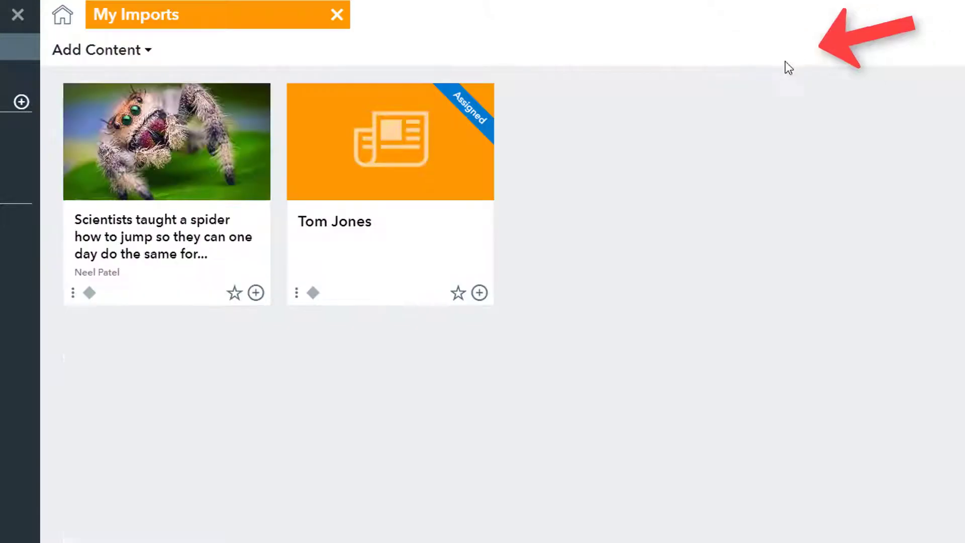
pyautogui.click(116, 53)
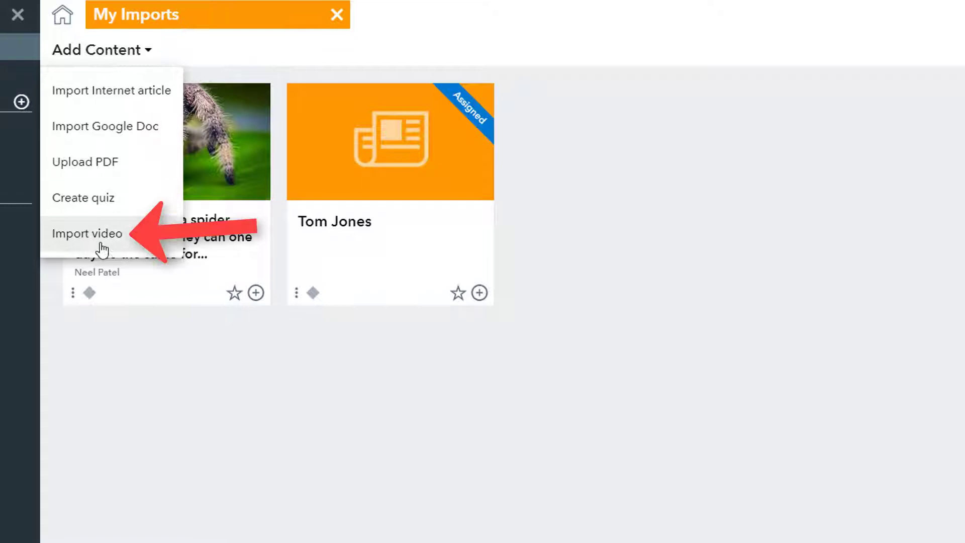
pyautogui.click(103, 246)
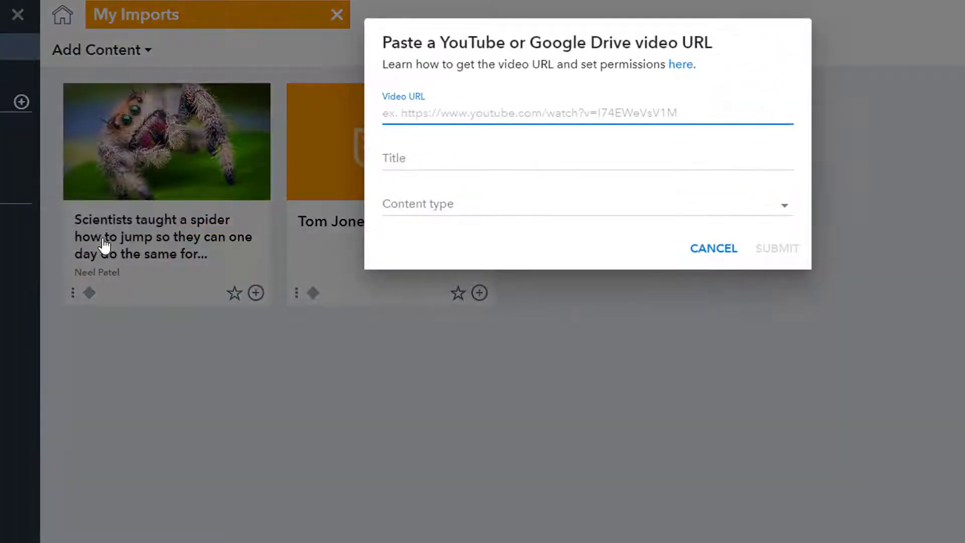
pyautogui.rightClick(473, 114)
pyautogui.click(517, 207)
pyautogui.click(509, 208)
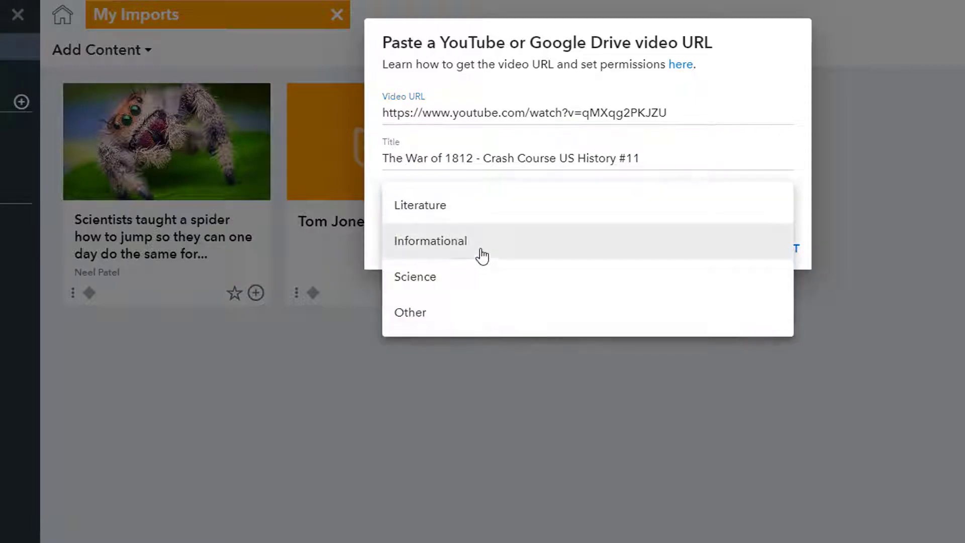
pyautogui.click(481, 252)
pyautogui.click(784, 252)
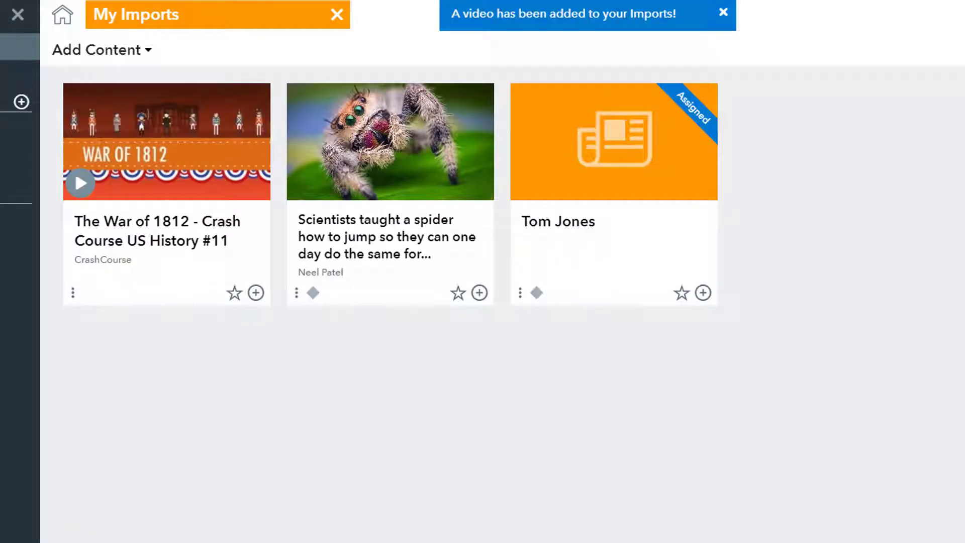
# Paste and save student directions asking for answers with specific evidence on the War of 1812 video.
pyautogui.click(201, 149)
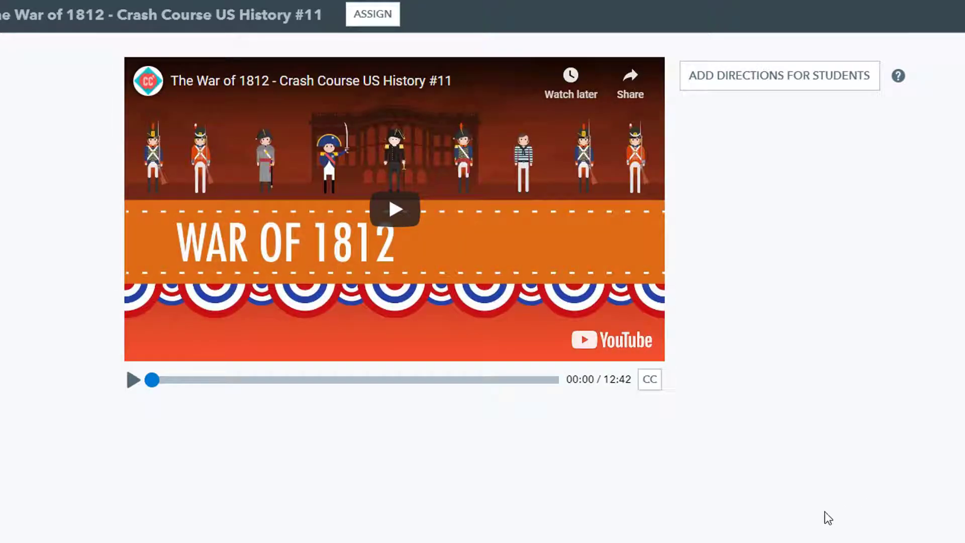
pyautogui.click(813, 94)
pyautogui.click(807, 96)
pyautogui.hotkey('ctrl', 'v')
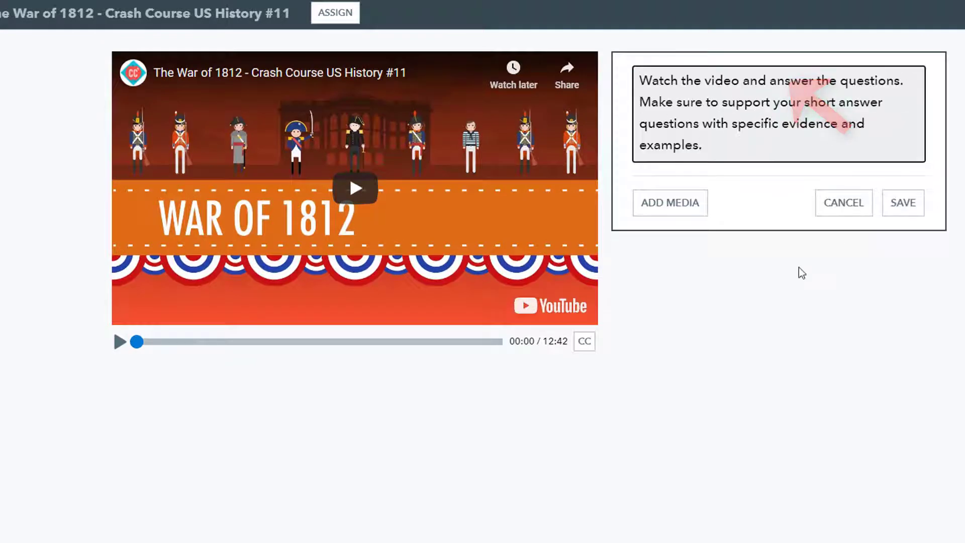
pyautogui.click(912, 206)
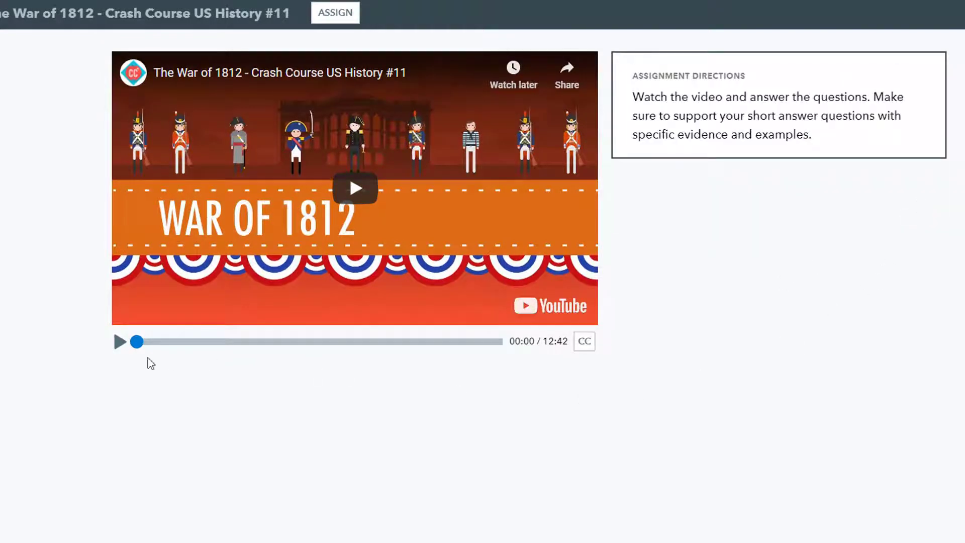
# Pause the video at 1:03 and start a new question there.
pyautogui.click(119, 343)
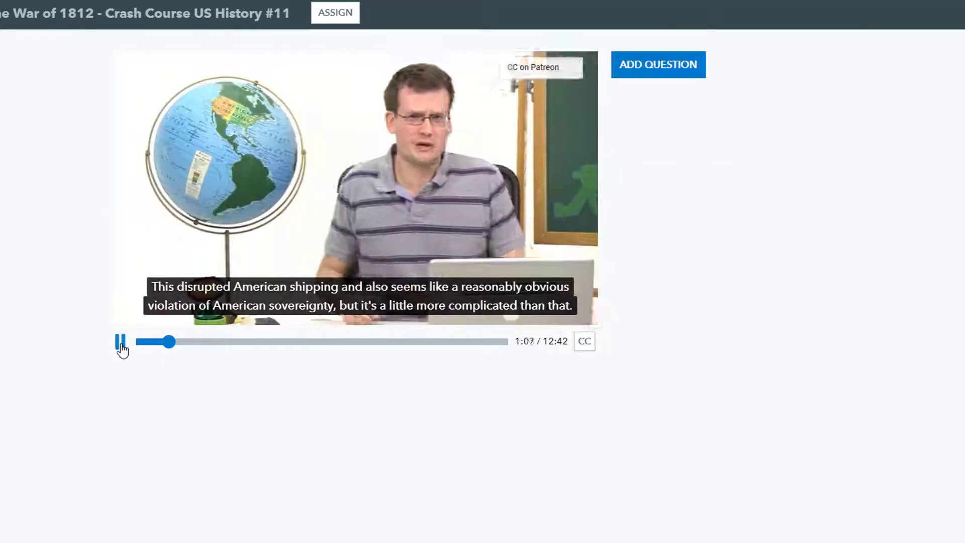
pyautogui.click(120, 343)
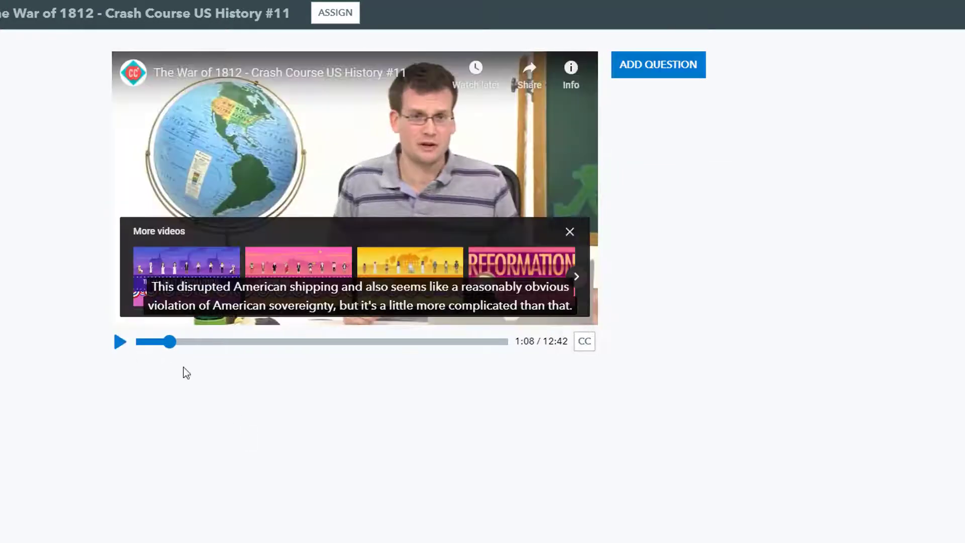
pyautogui.click(120, 343)
pyautogui.click(120, 344)
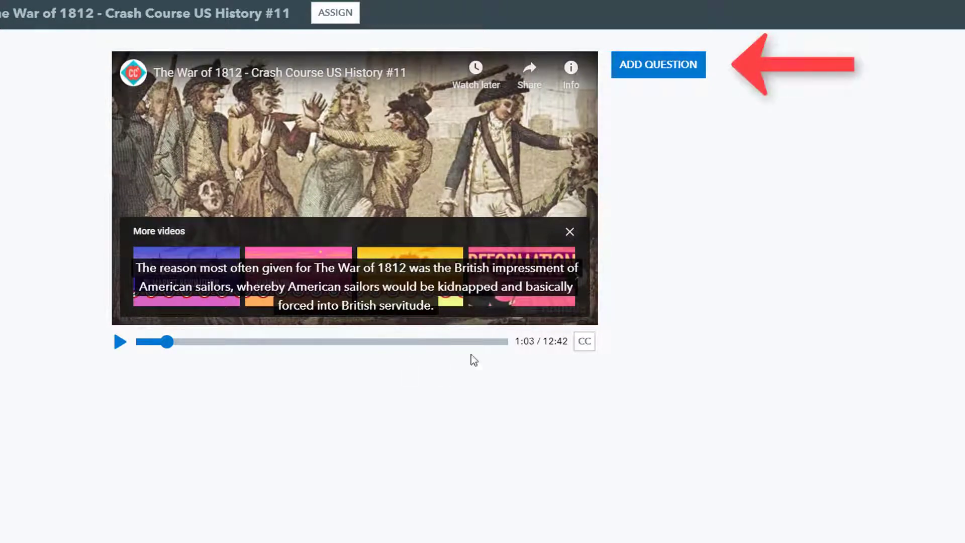
pyautogui.click(663, 76)
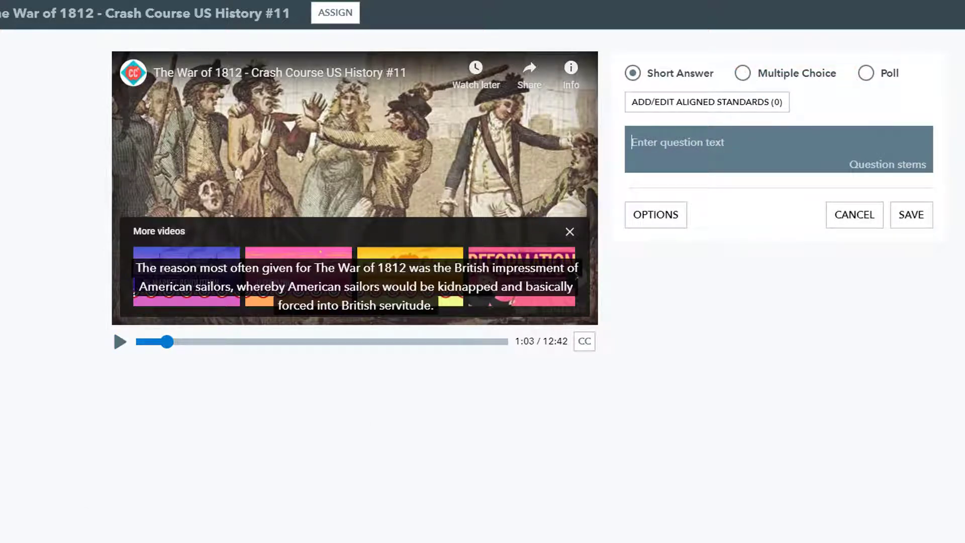
# Write the multiple-choice question on the war's cause: impressment of American sailors, Boston Tea Party, slavery.
pyautogui.click(743, 73)
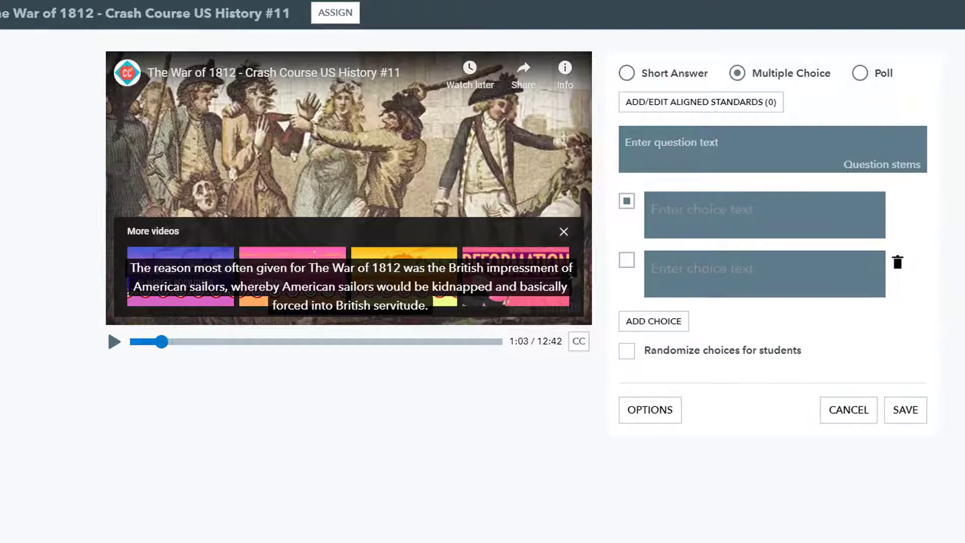
pyautogui.click(735, 145)
pyautogui.write('What is the most commonly given reason as the cause of The War of 1812?')
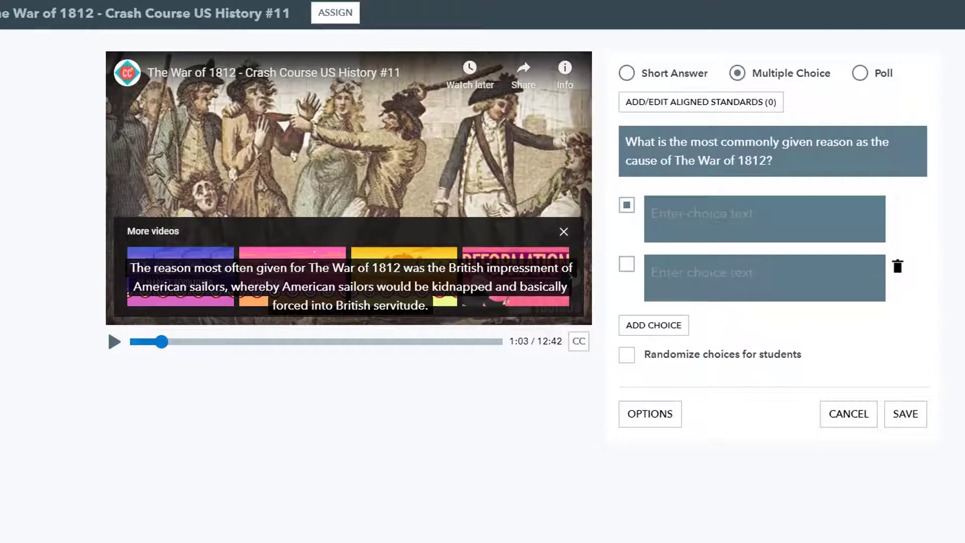
pyautogui.click(652, 213)
pyautogui.write('impressment of American sailors')
pyautogui.click(652, 272)
pyautogui.write('Boston Tea Party')
pyautogui.click(653, 325)
pyautogui.write('slavery')
# Randomize the answer choices, save the question without a standard, and resume the video.
pyautogui.click(798, 416)
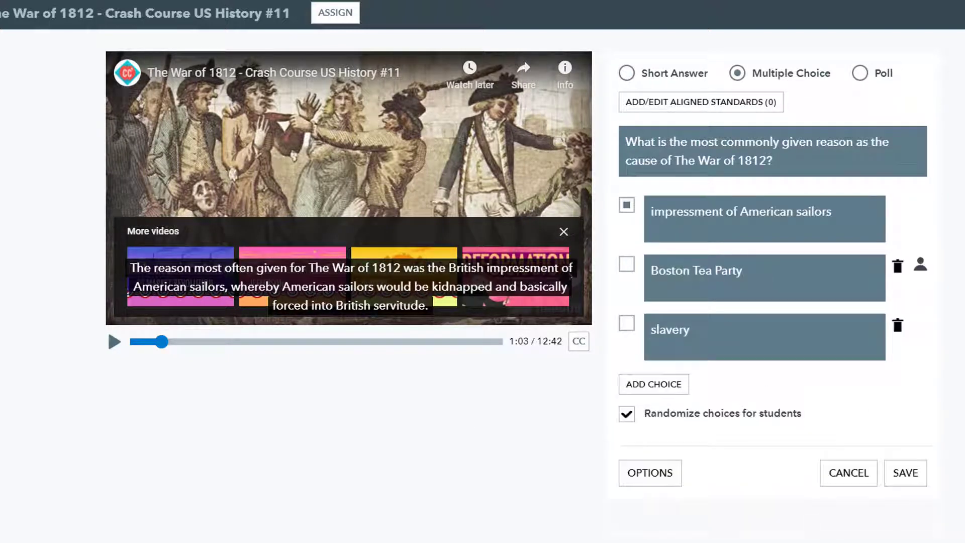
pyautogui.click(918, 476)
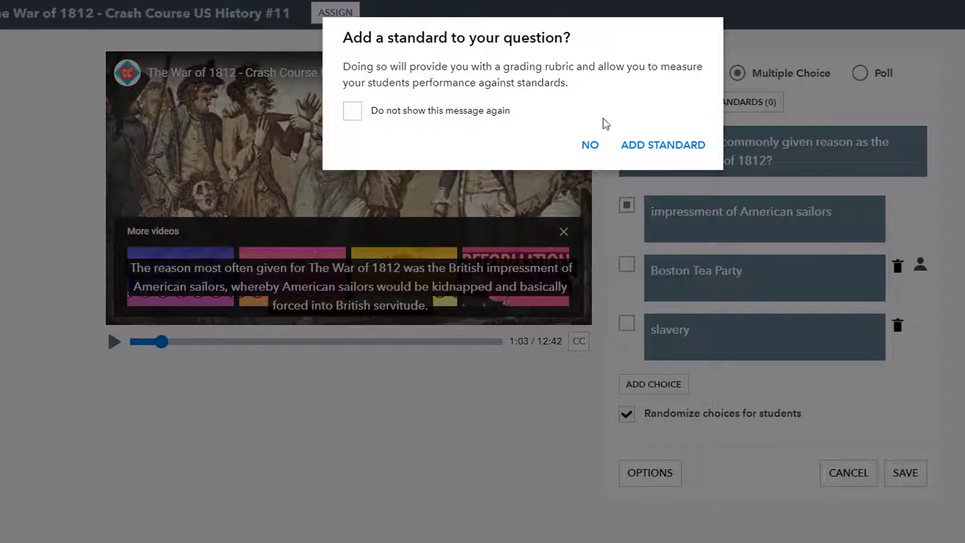
pyautogui.click(593, 151)
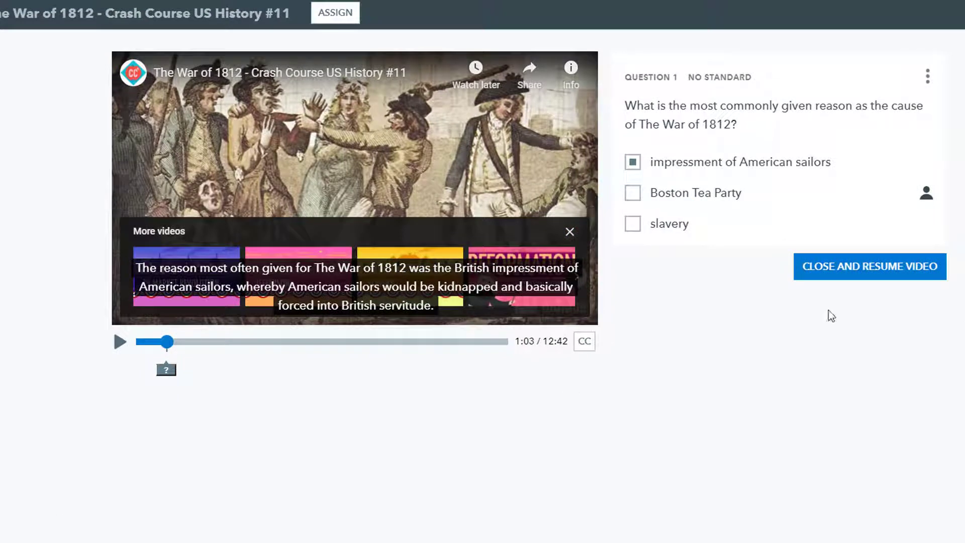
pyautogui.click(926, 272)
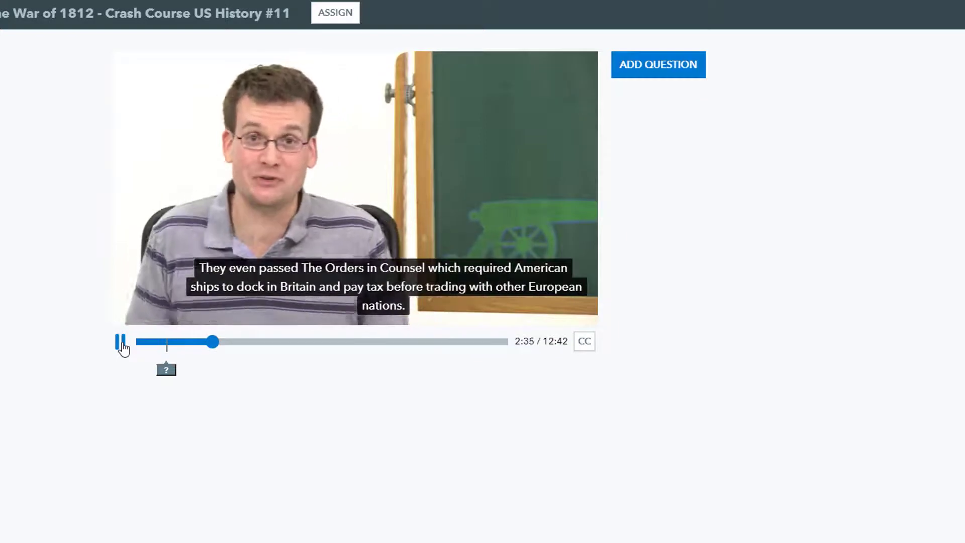
# At 2:35, save a short-answer question on how the Orders in Counsel controlled American trade.
pyautogui.click(120, 342)
pyautogui.click(658, 64)
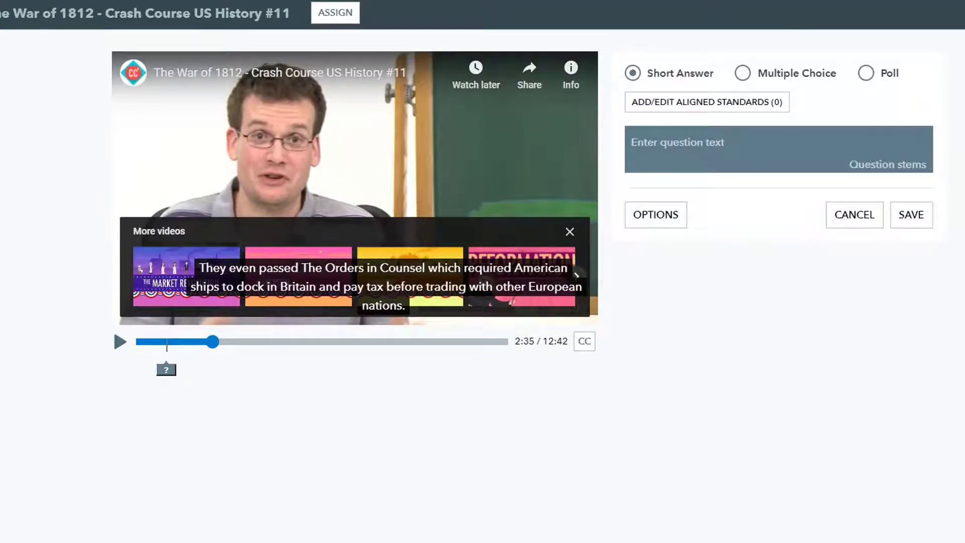
pyautogui.hotkey('ctrl', 'v')
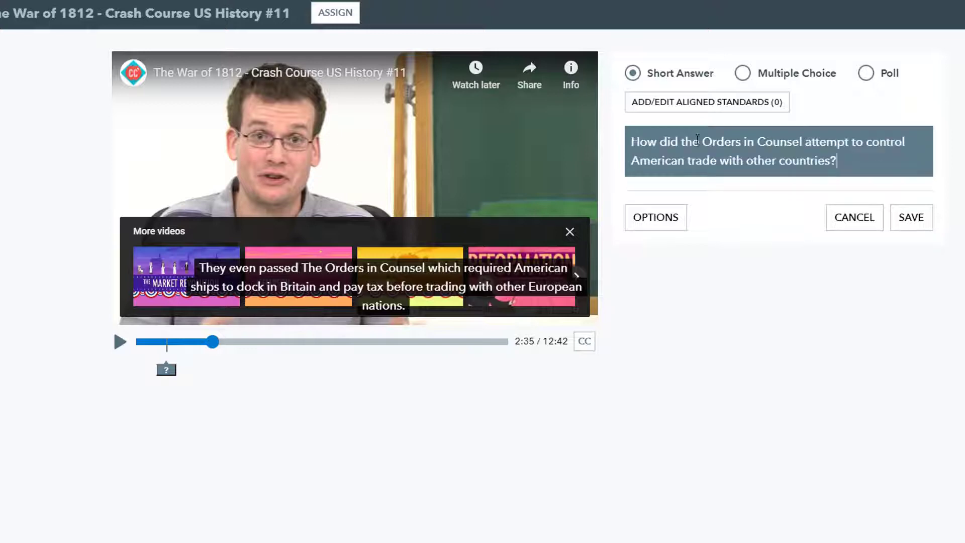
pyautogui.click(911, 217)
pyautogui.click(596, 144)
pyautogui.click(873, 166)
pyautogui.click(220, 343)
pyautogui.click(403, 347)
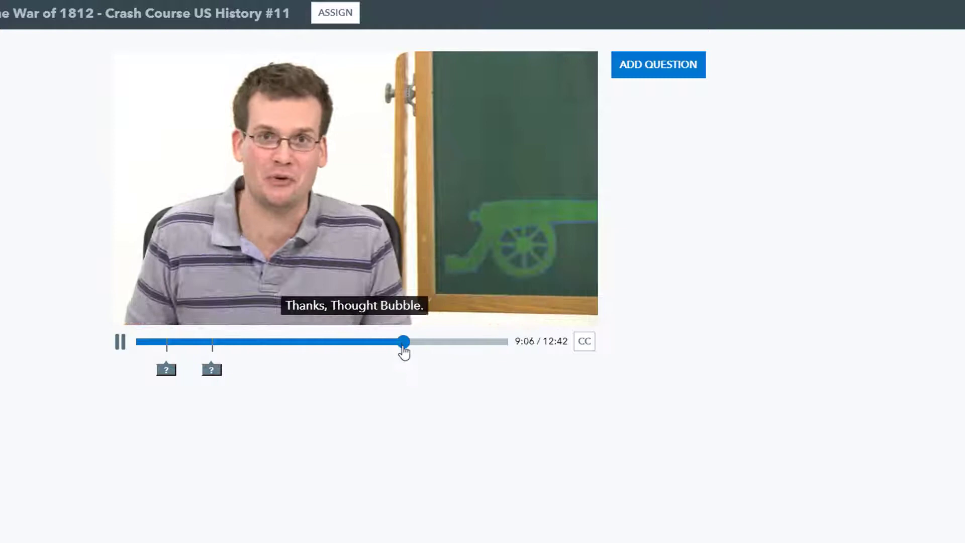
# Seek the video to 9:45, pause, and start a new question there.
pyautogui.click(435, 346)
pyautogui.click(417, 347)
pyautogui.click(403, 346)
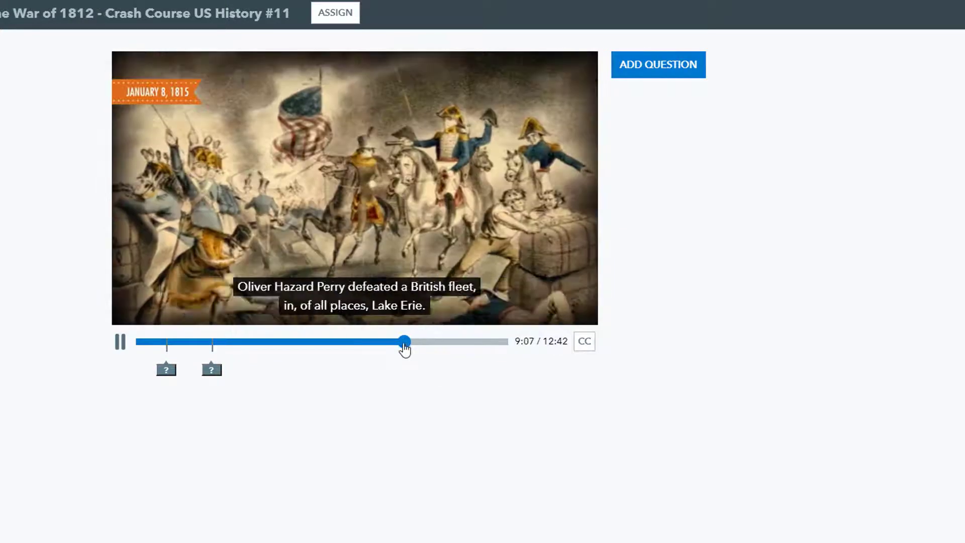
pyautogui.click(408, 345)
pyautogui.click(418, 346)
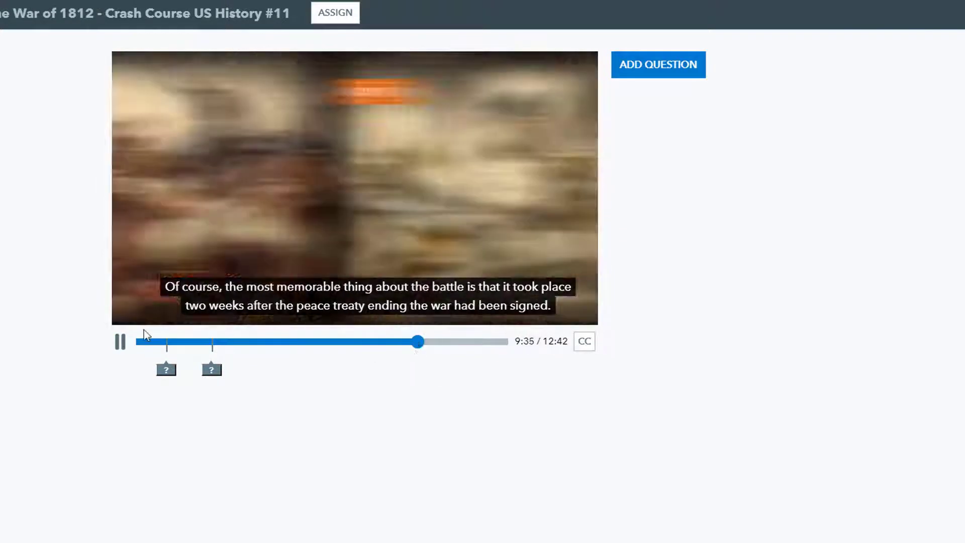
pyautogui.click(120, 346)
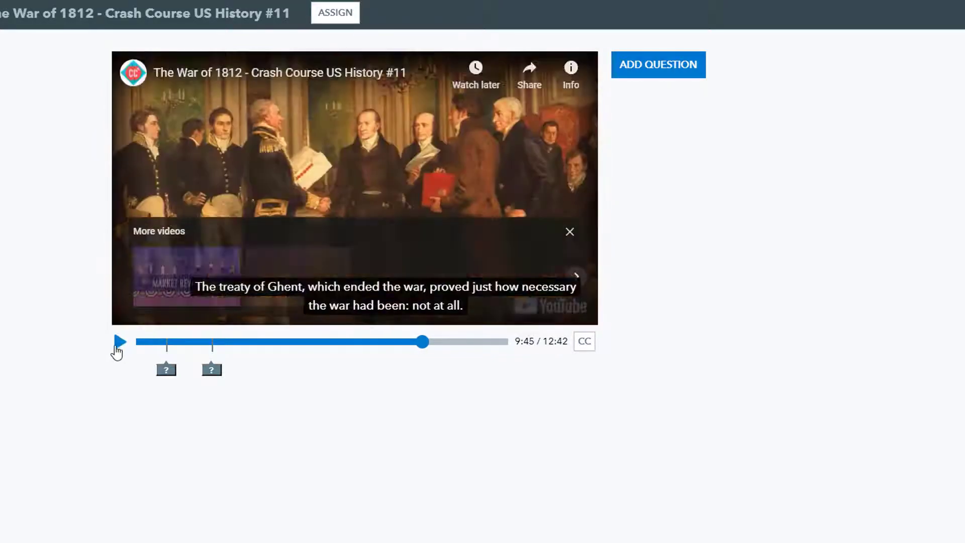
pyautogui.click(664, 73)
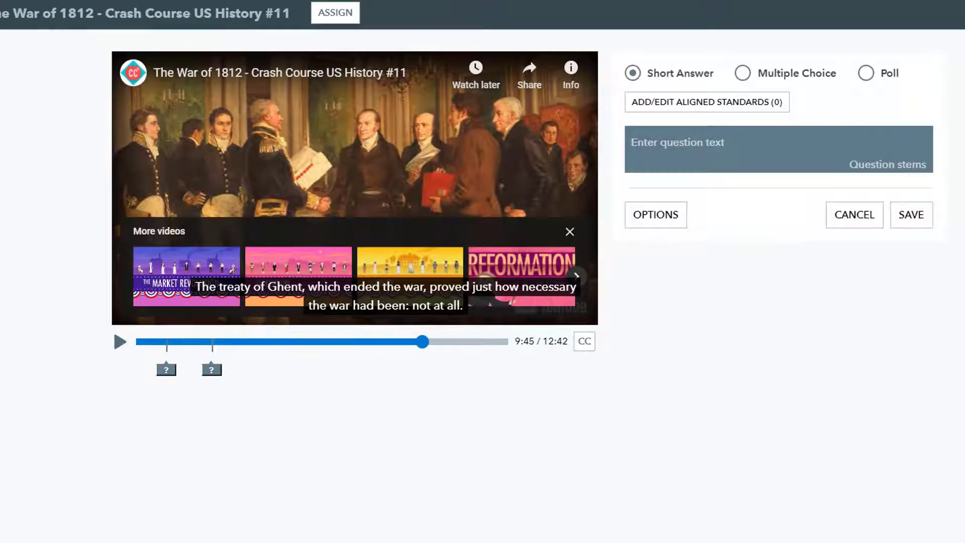
# Make it multiple choice on the Battle of New Orleans with three answers, peace-treaty timing correct.
pyautogui.click(744, 73)
pyautogui.click(705, 158)
pyautogui.write('According to John Green, what is the most memorable thing about the Battle of New Orleans?')
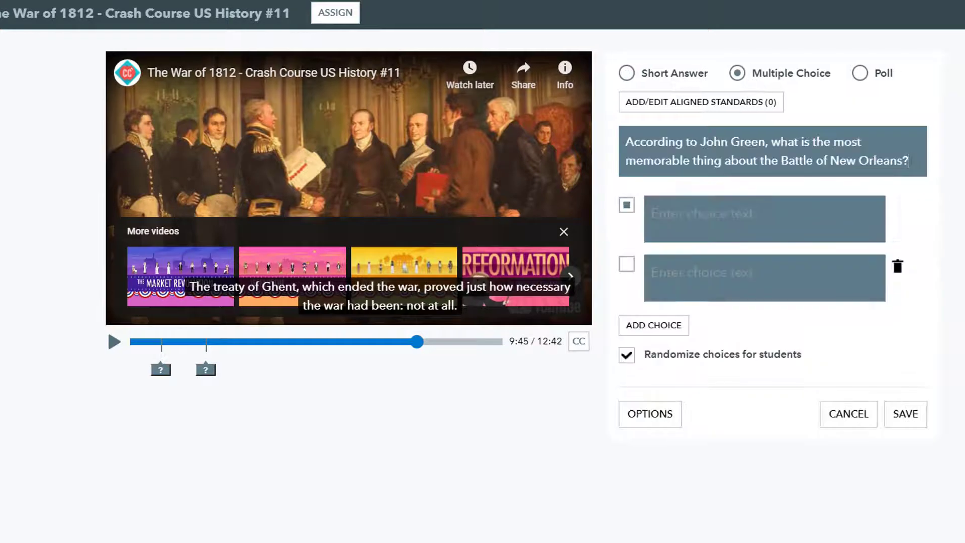
pyautogui.click(822, 220)
pyautogui.write('Jackson lost only 71 men in the Battle of New Orleans while inflicting 2,036 casualties upon the British')
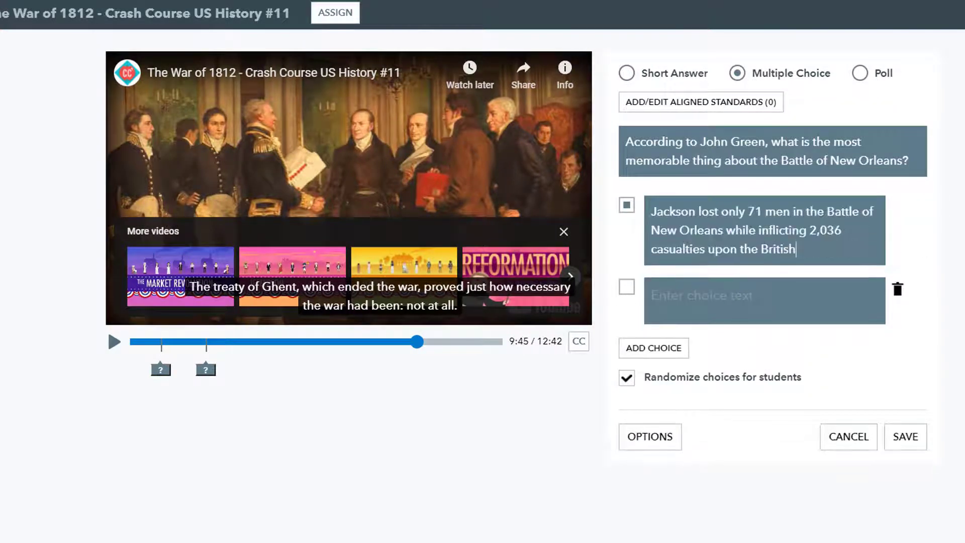
pyautogui.click(696, 304)
pyautogui.write('It took place 2 weeks after the peace treaty ending the war had been signed.')
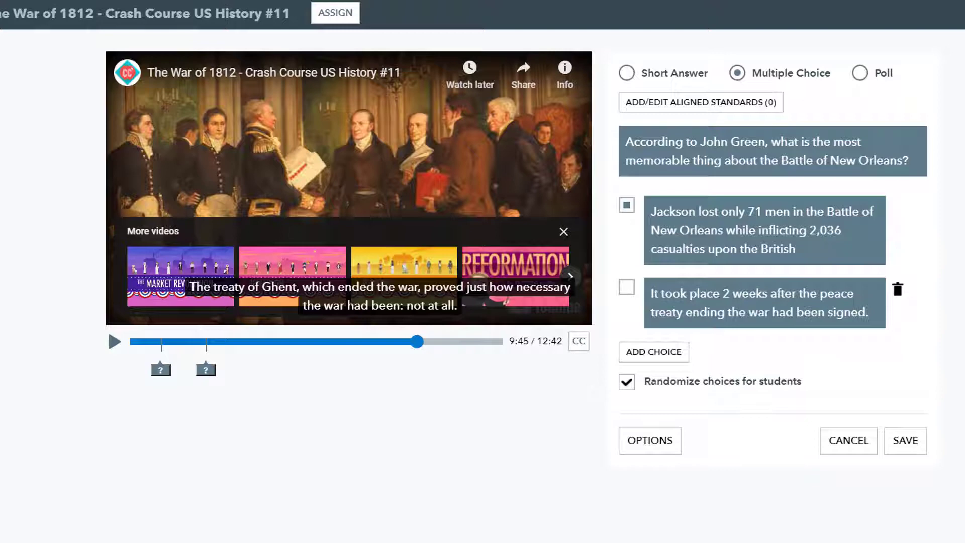
pyautogui.click(680, 352)
pyautogui.click(690, 353)
pyautogui.write('It was the first American victory over the British forces.')
pyautogui.click(627, 286)
pyautogui.click(627, 205)
# Save Question 3 without attaching a standard.
pyautogui.click(905, 504)
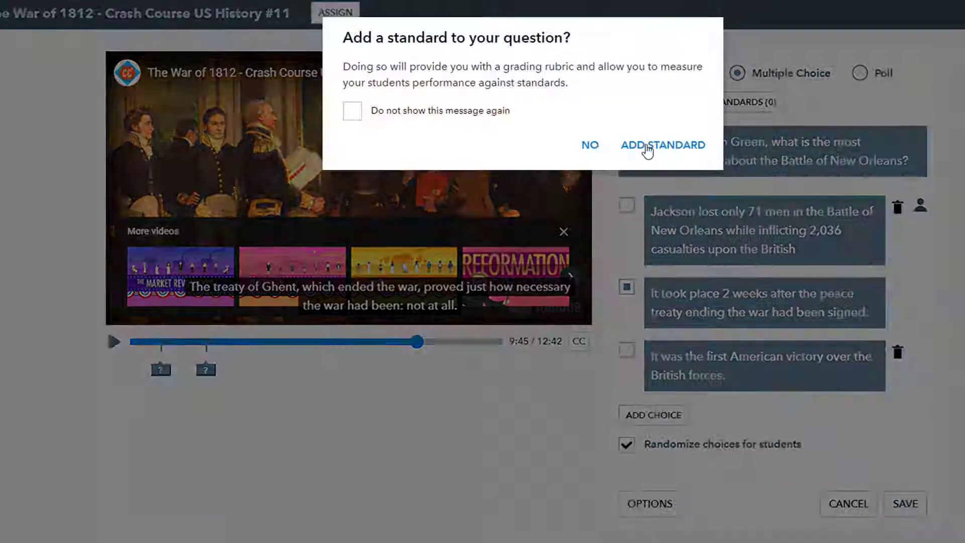
pyautogui.click(352, 110)
pyautogui.click(355, 110)
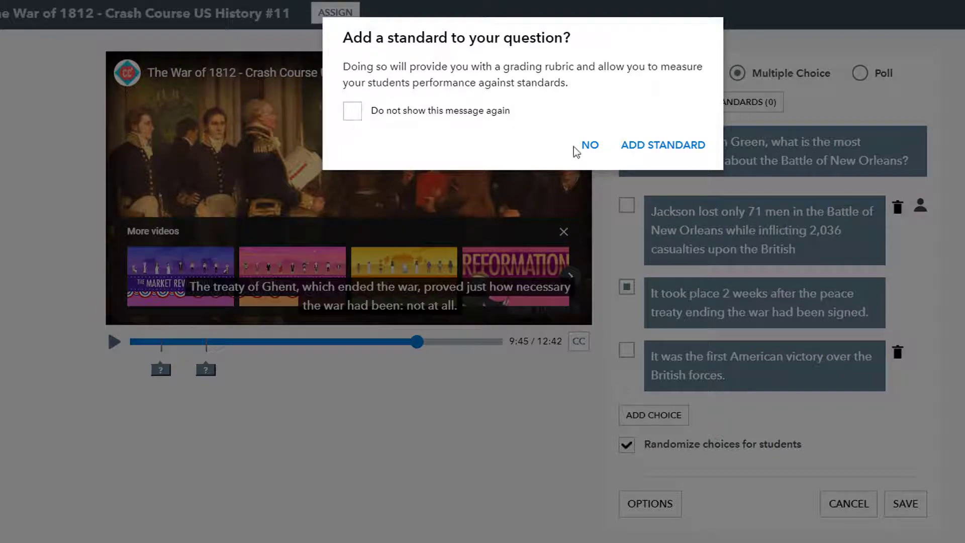
pyautogui.click(590, 145)
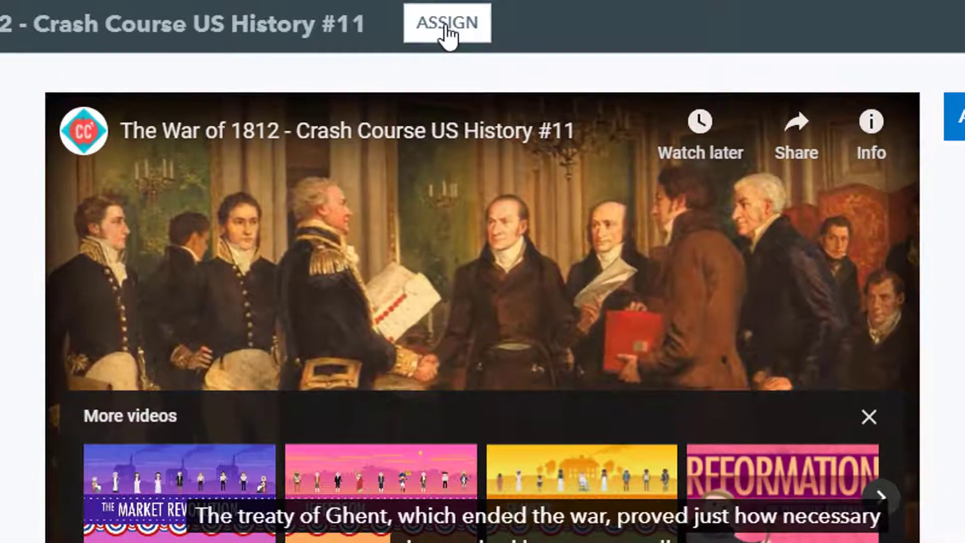
pyautogui.click(446, 26)
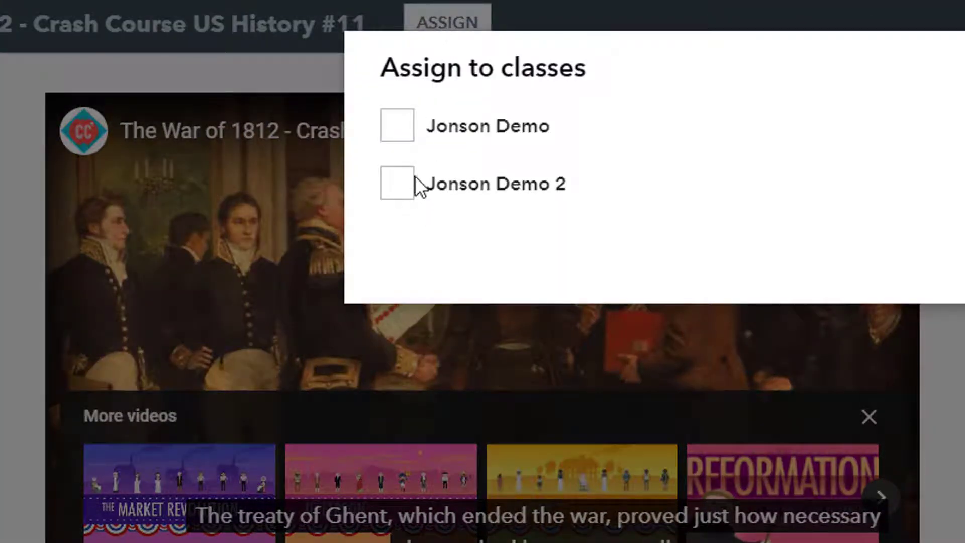
# Assign the video to Jonson Demo and Jonson Demo 2, close the links summary, and exit to My Imports.
pyautogui.click(408, 132)
pyautogui.click(401, 187)
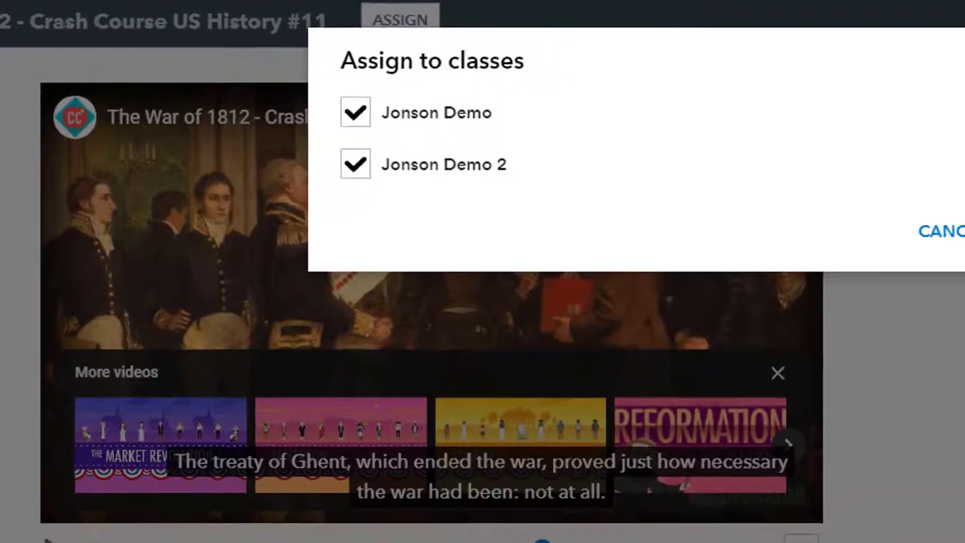
pyautogui.click(945, 257)
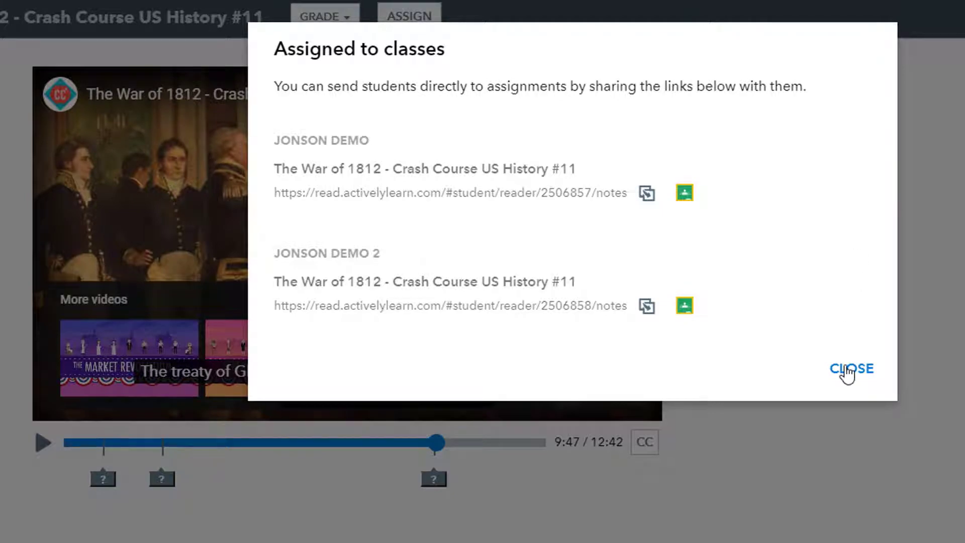
pyautogui.click(850, 370)
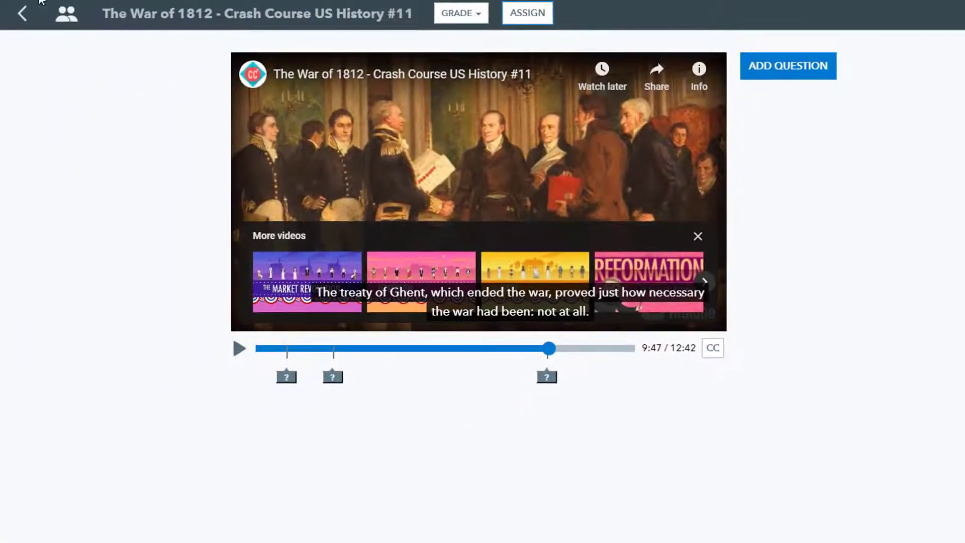
pyautogui.click(22, 18)
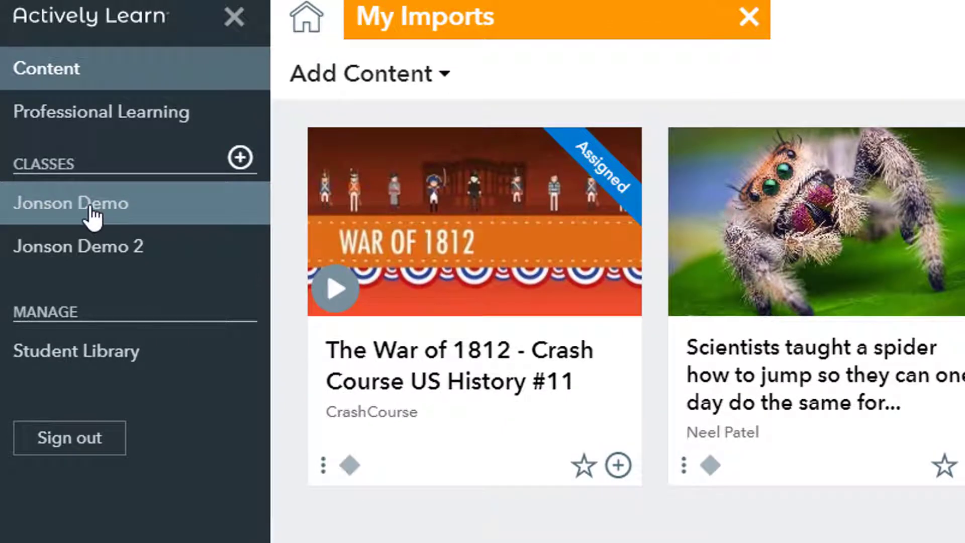
# In the first class's assignments, schedule the War of 1812 card to lock starting Nov 18.
pyautogui.click(92, 216)
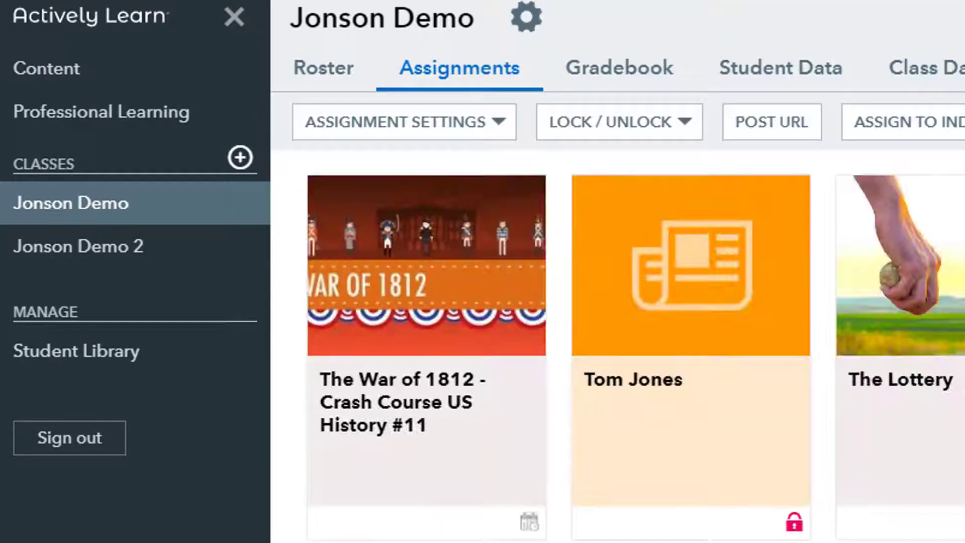
pyautogui.click(661, 135)
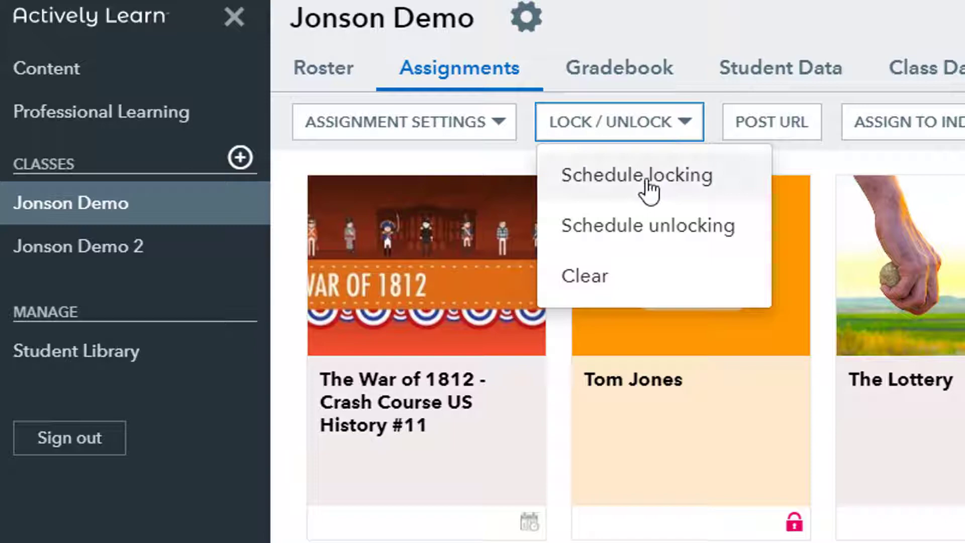
pyautogui.click(646, 173)
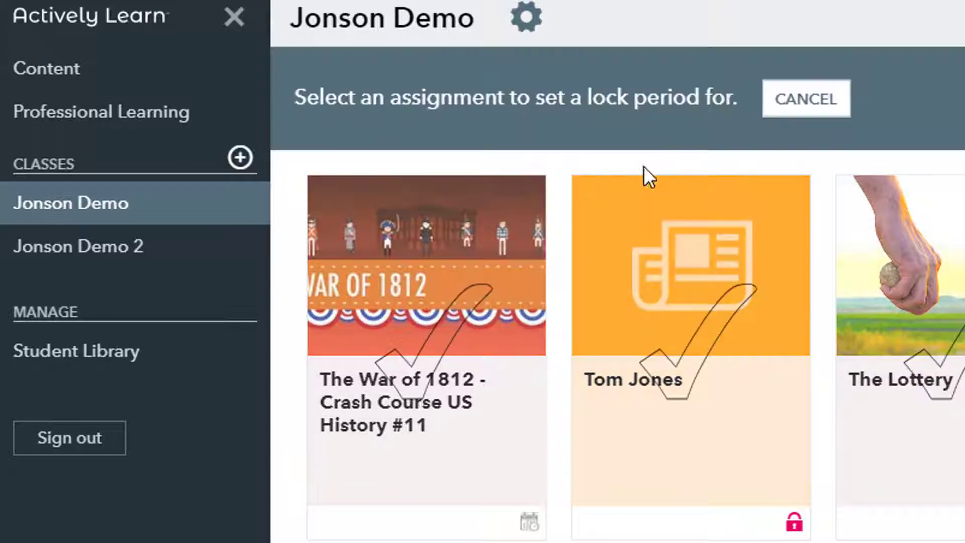
pyautogui.click(404, 390)
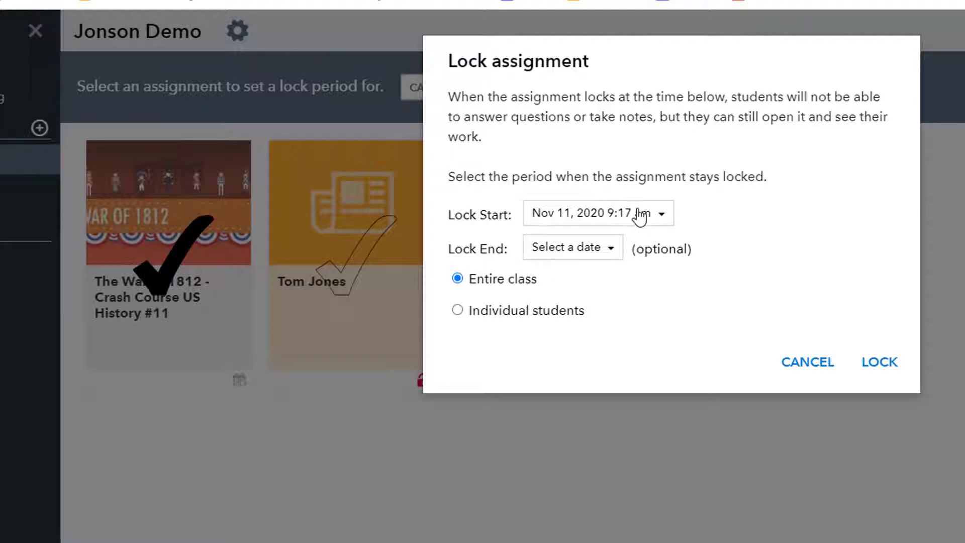
pyautogui.click(640, 217)
pyautogui.click(642, 376)
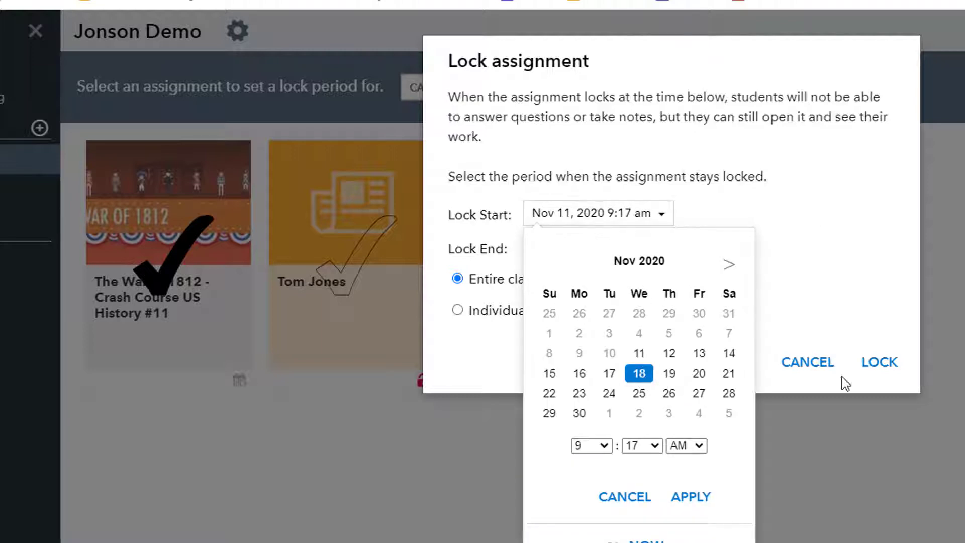
pyautogui.click(691, 497)
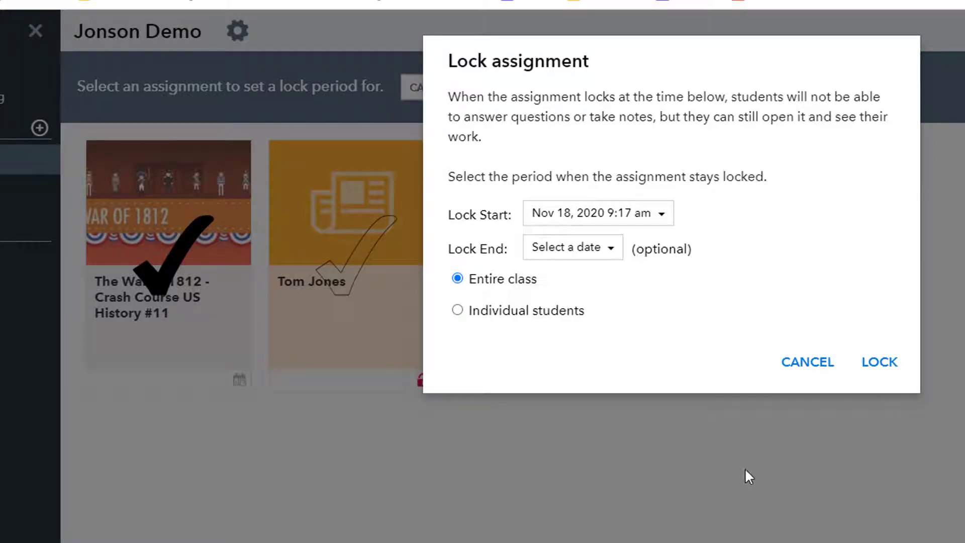
pyautogui.click(879, 363)
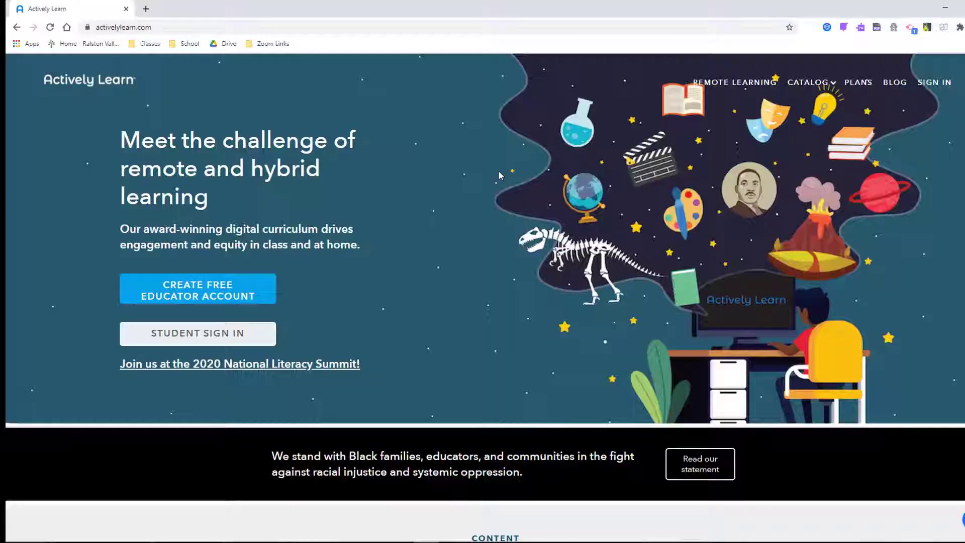
# Sign in with the student's Google account and open the War of 1812 assignment.
pyautogui.click(936, 83)
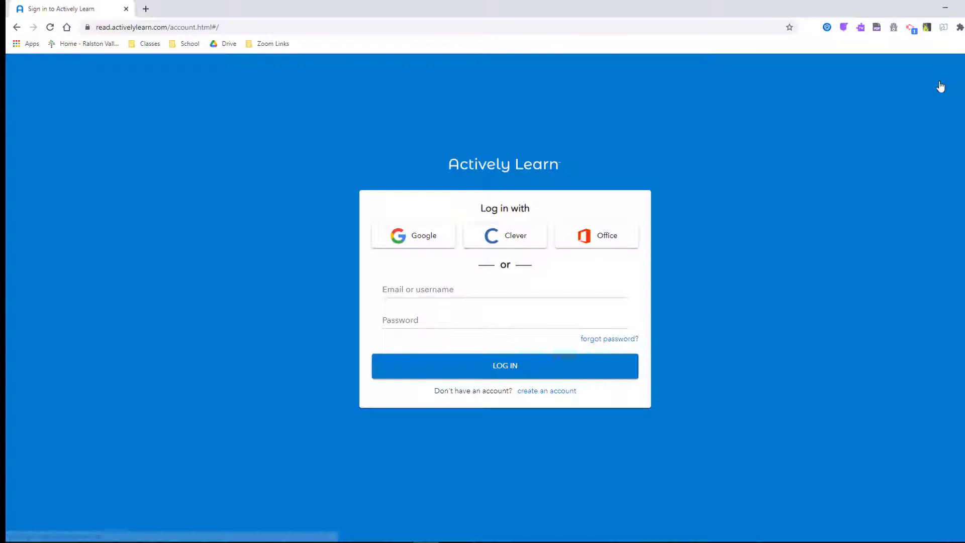
pyautogui.click(412, 234)
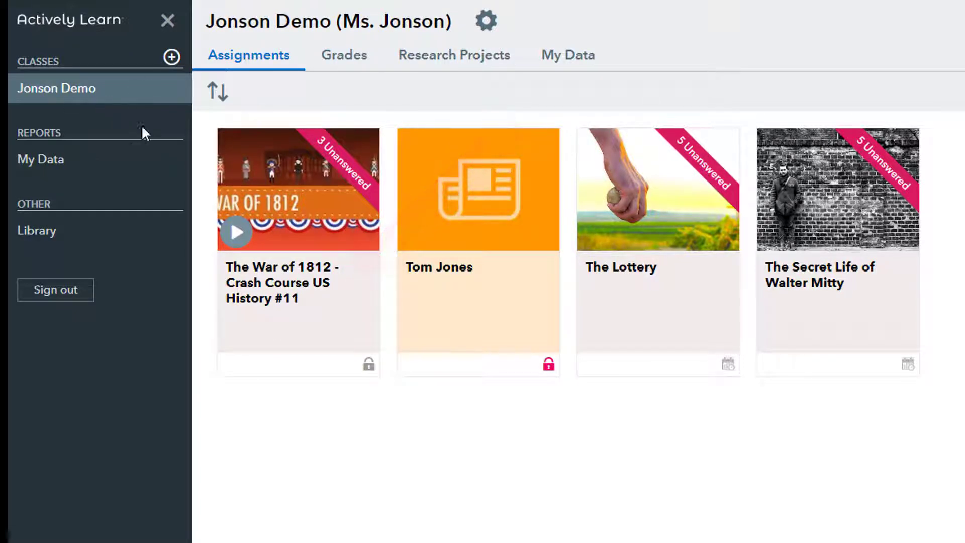
pyautogui.click(293, 205)
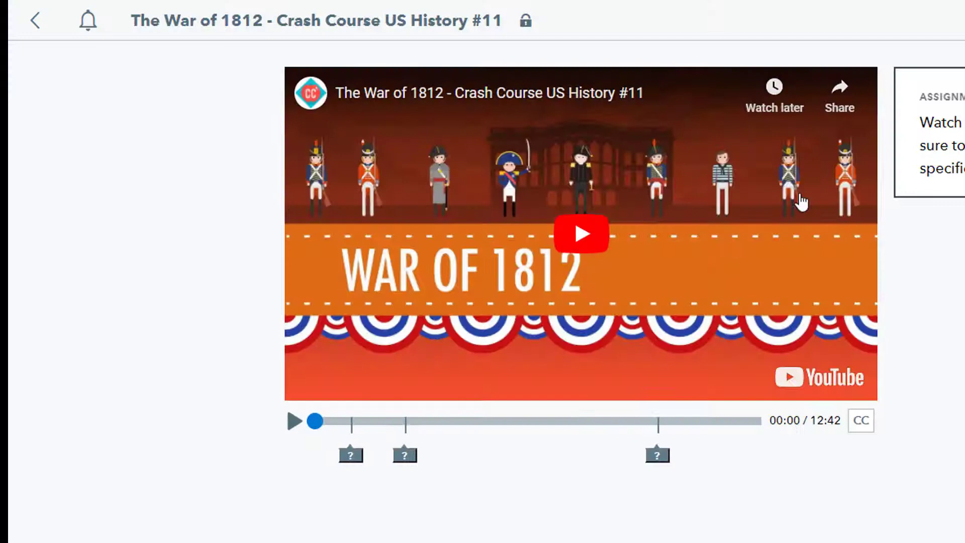
# Play the video with captions on, submit 'impressment of American sailors' for Question 1, then resume.
pyautogui.click(294, 422)
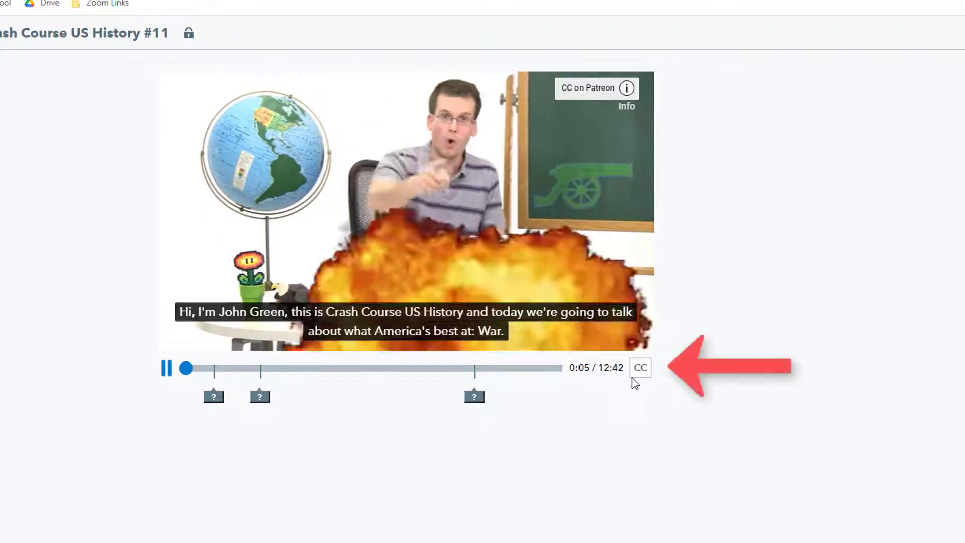
pyautogui.click(641, 367)
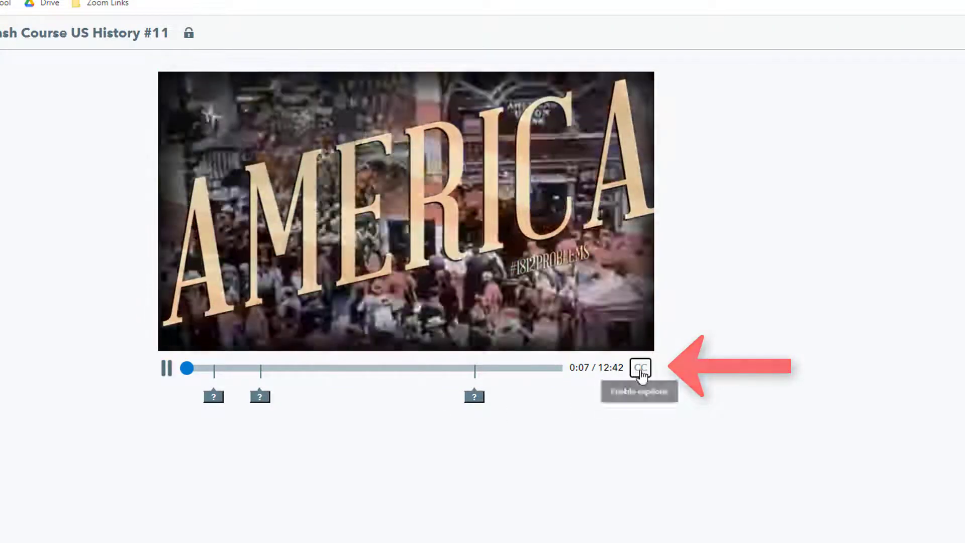
pyautogui.click(640, 368)
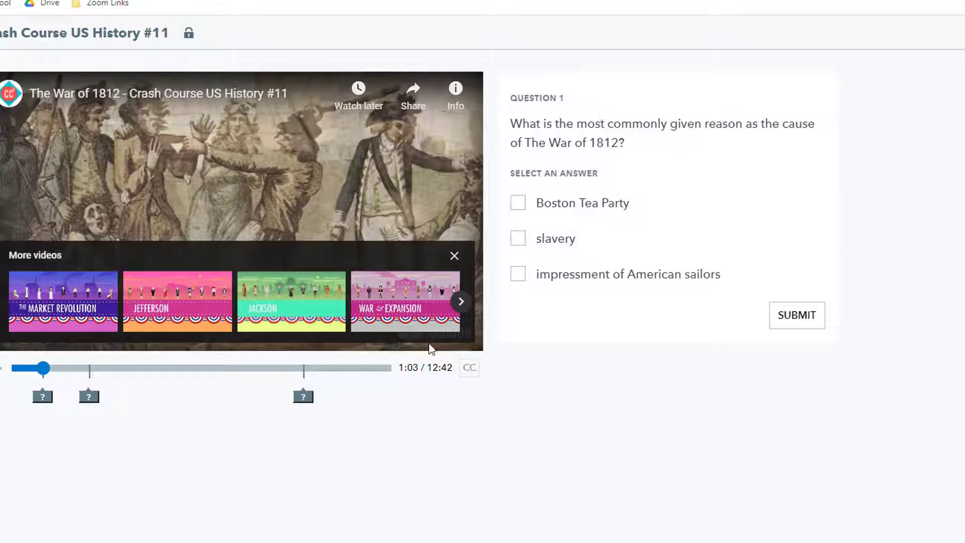
pyautogui.click(786, 321)
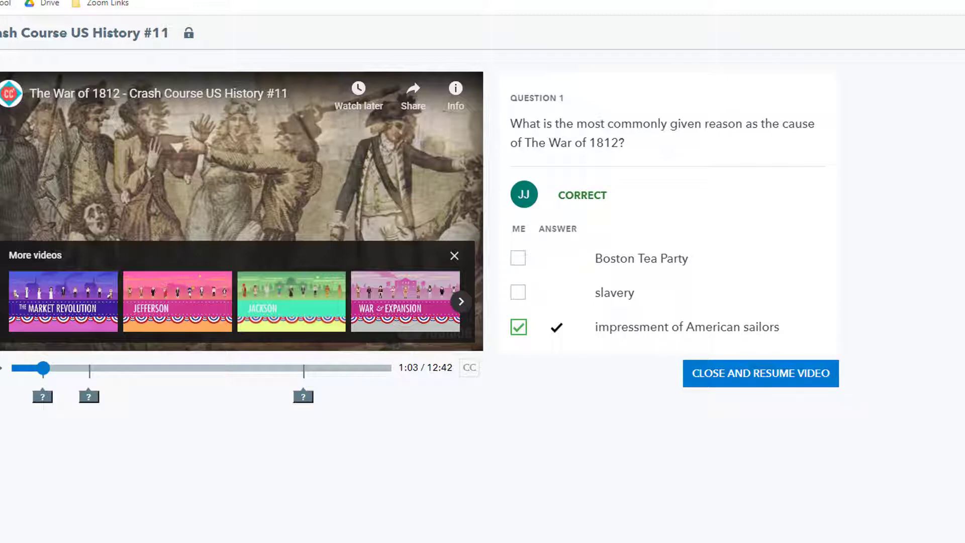
pyautogui.click(807, 376)
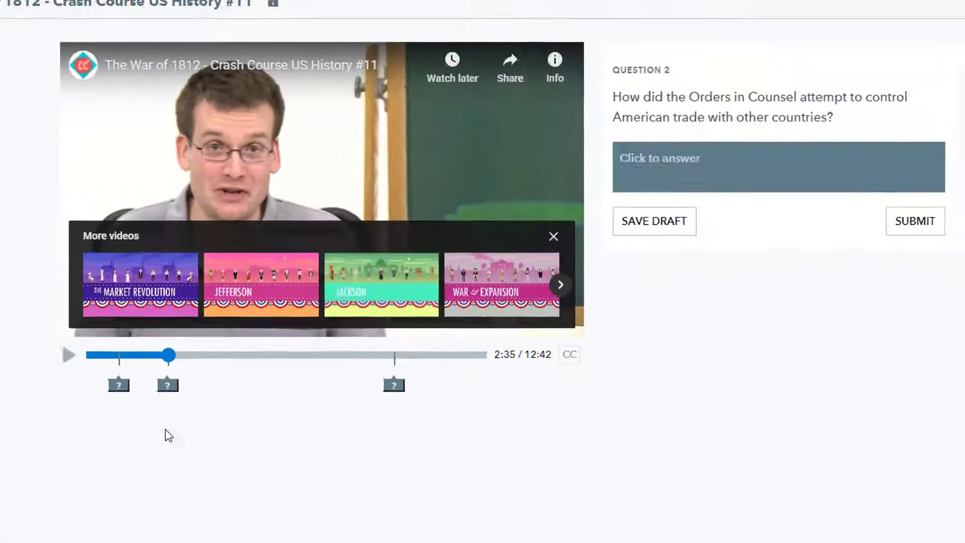
# Paste the prepared answer for Question 2, resume, and submit the Question 3 answer.
pyautogui.click(746, 154)
pyautogui.write('Britian used these orders to limit American free trade by requiring ships to dock in British ports and pay a tax before trading with other European countries.')
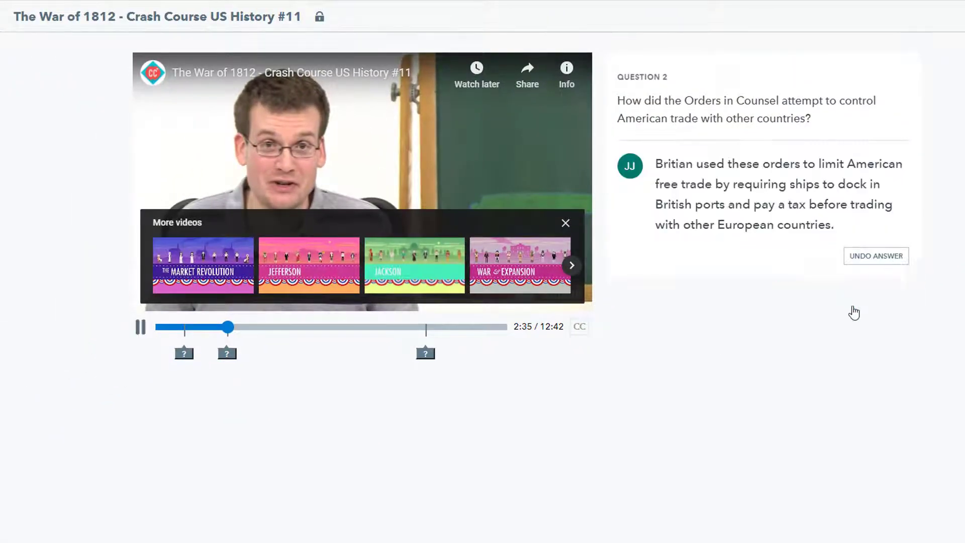
pyautogui.click(854, 312)
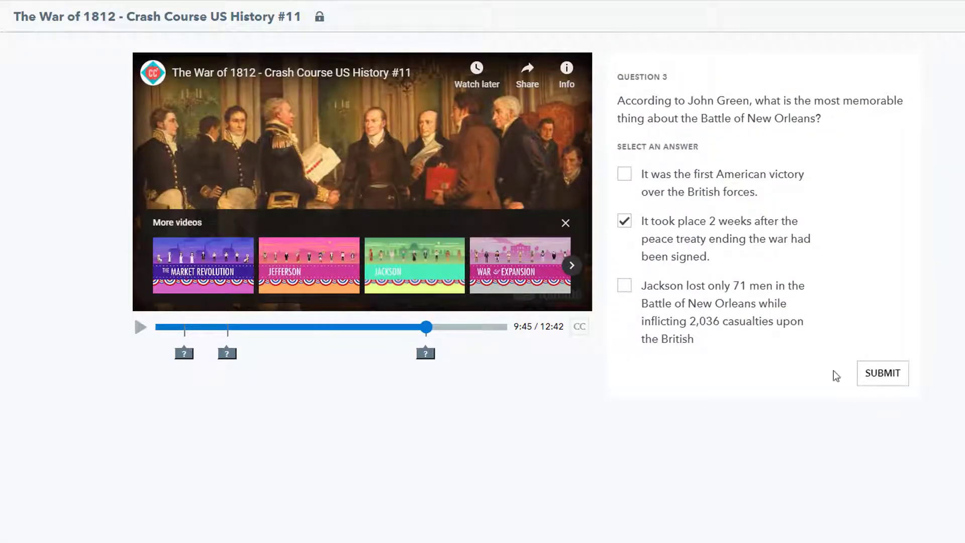
pyautogui.click(855, 396)
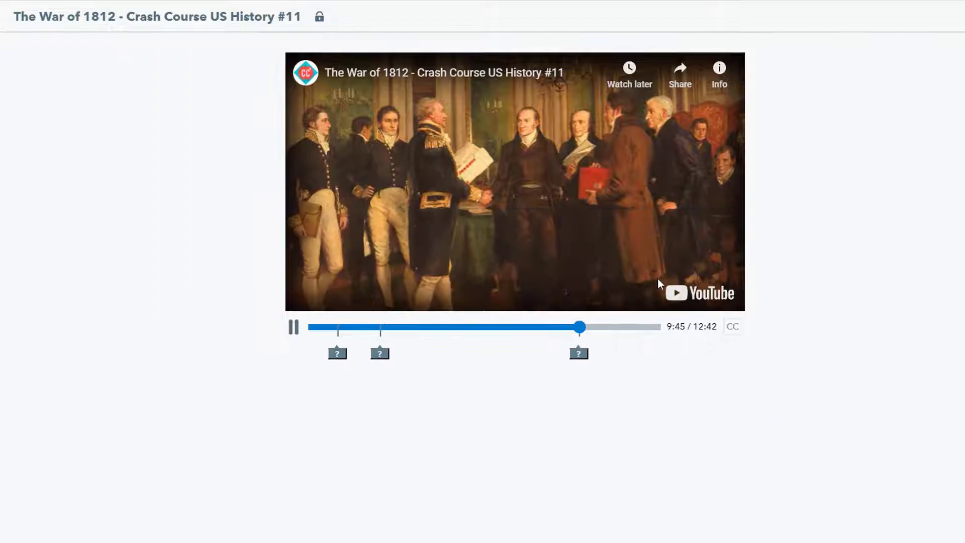
# Skip the War of 1812 video ahead to its closing credits, near 12:30.
pyautogui.click(631, 333)
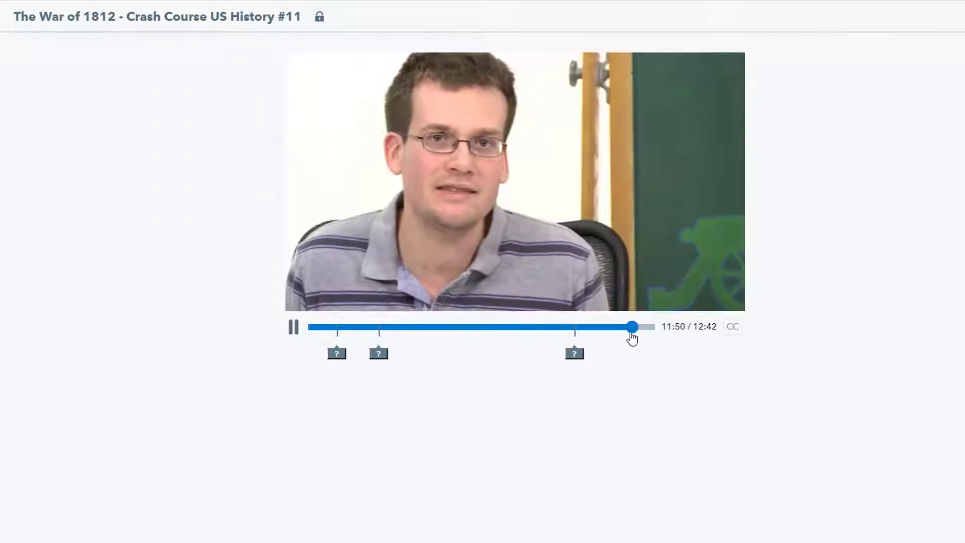
pyautogui.click(602, 332)
pyautogui.click(642, 333)
pyautogui.click(650, 332)
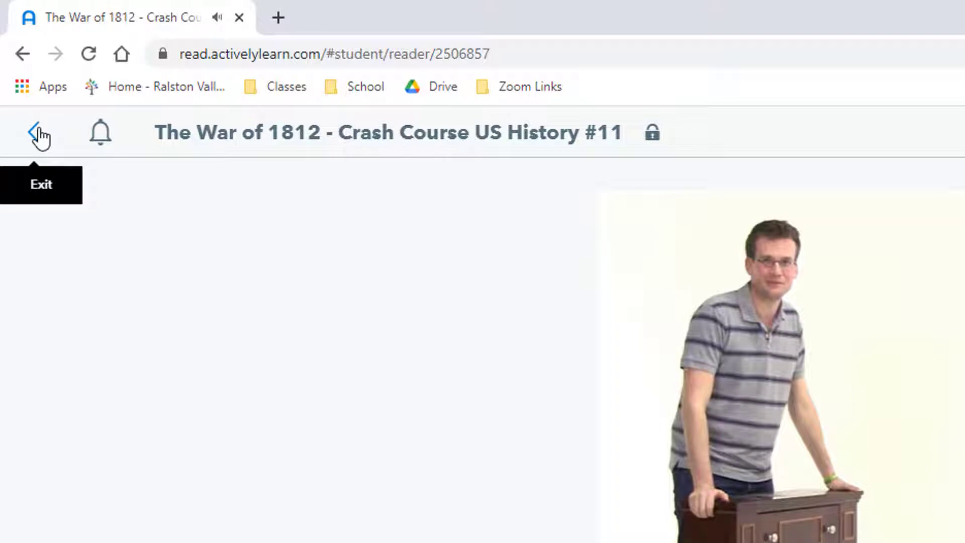
# Open the War of 1812 results, grade the Question 2 short answer Proficient, and exit.
pyautogui.click(35, 133)
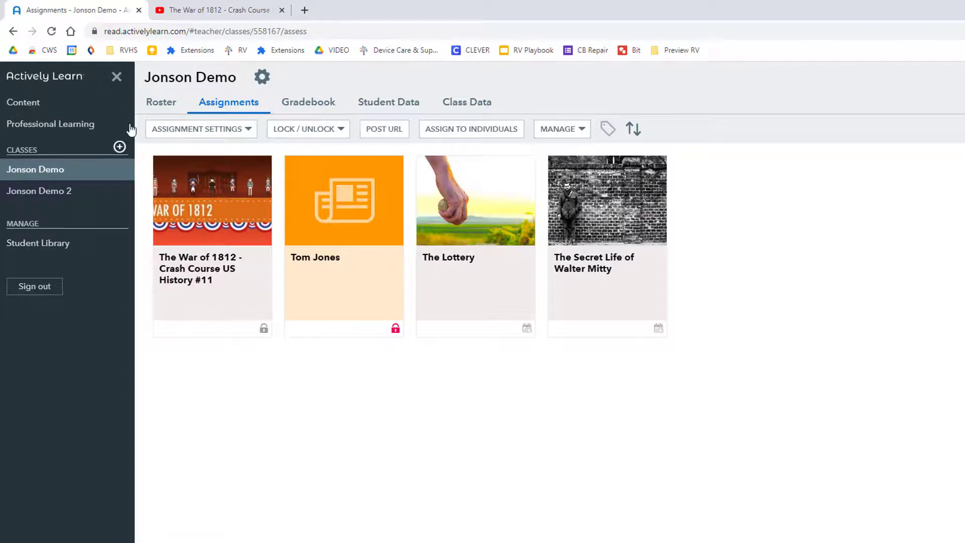
pyautogui.click(216, 220)
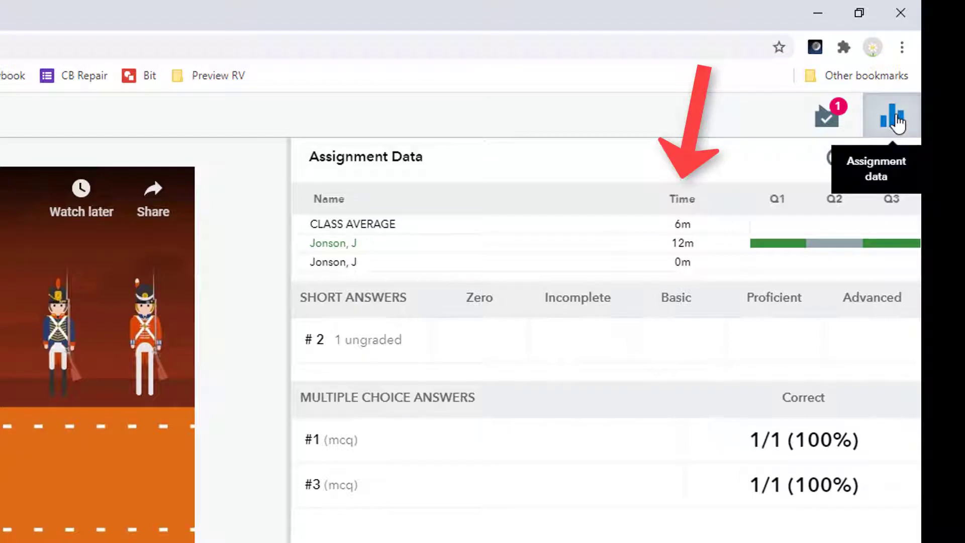
pyautogui.click(814, 135)
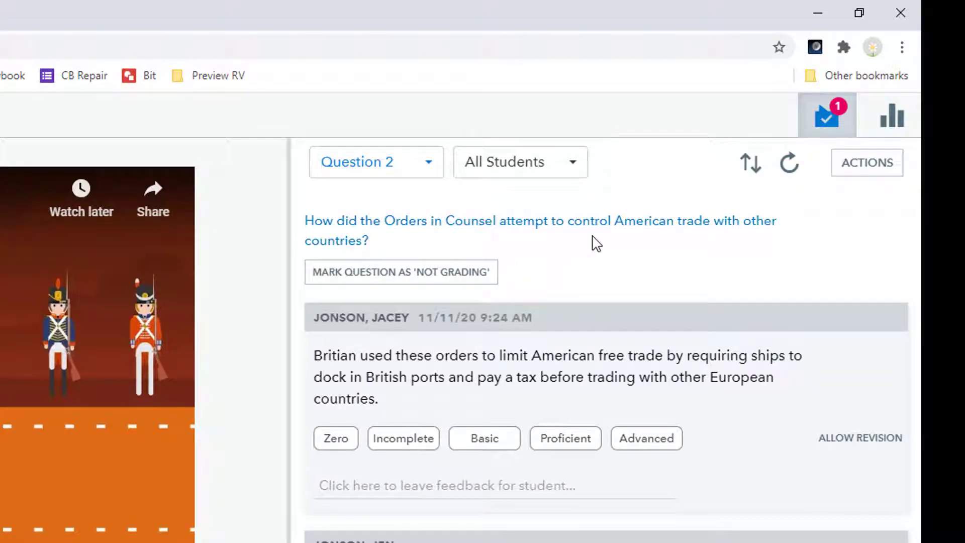
pyautogui.click(568, 445)
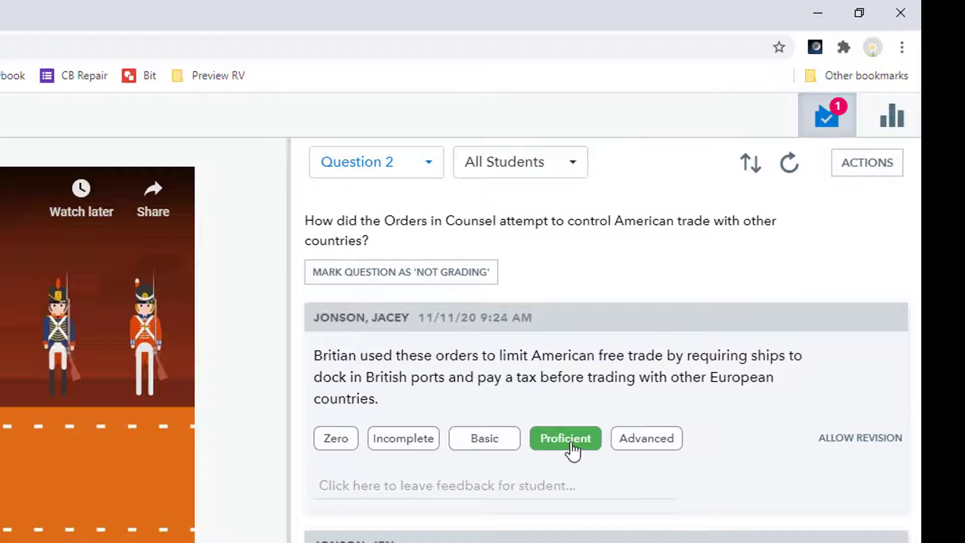
pyautogui.click(892, 116)
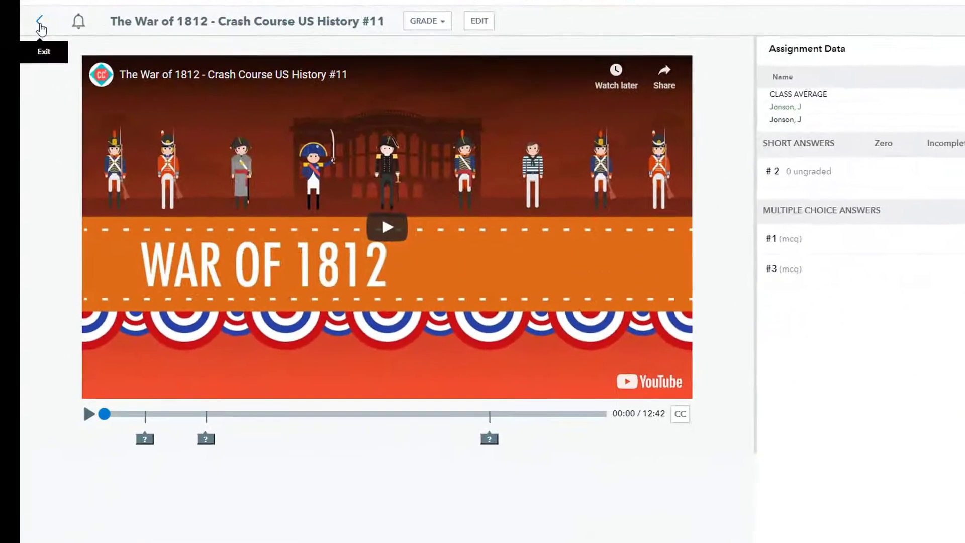
pyautogui.click(39, 24)
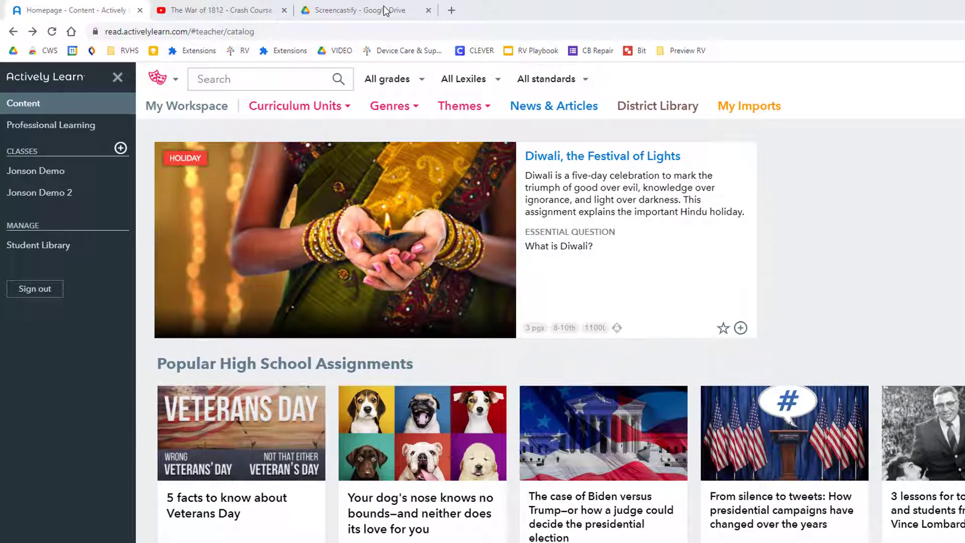
# In the Drive recordings folder, select the Pop out a page.webm file.
pyautogui.click(384, 10)
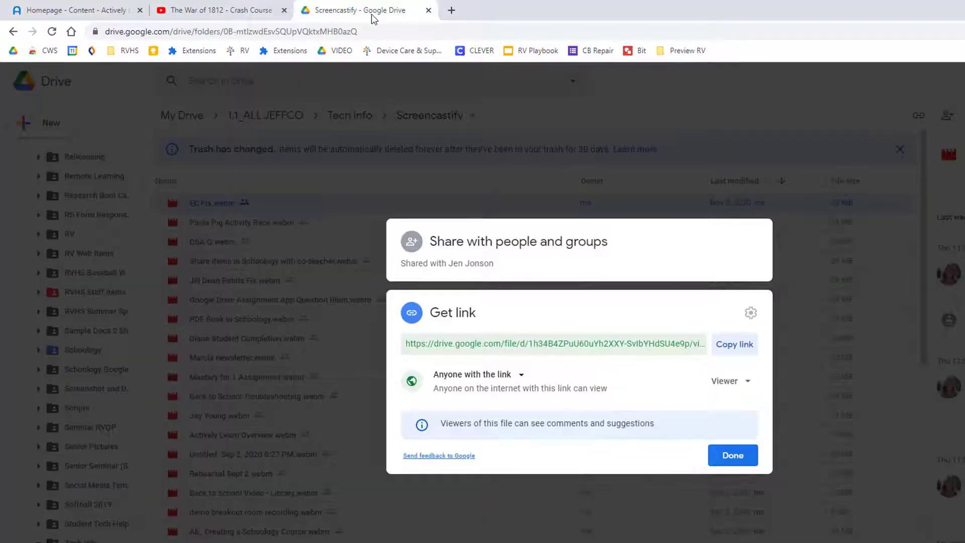
pyautogui.scroll(-8, 383, 345)
pyautogui.scroll(-2, 386, 346)
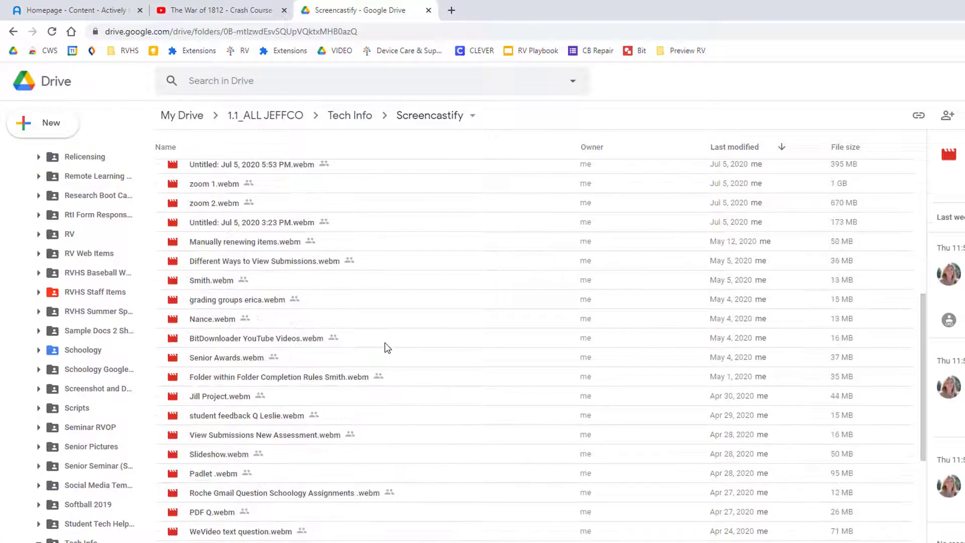
pyautogui.click(282, 535)
pyautogui.scroll(-7, 253, 377)
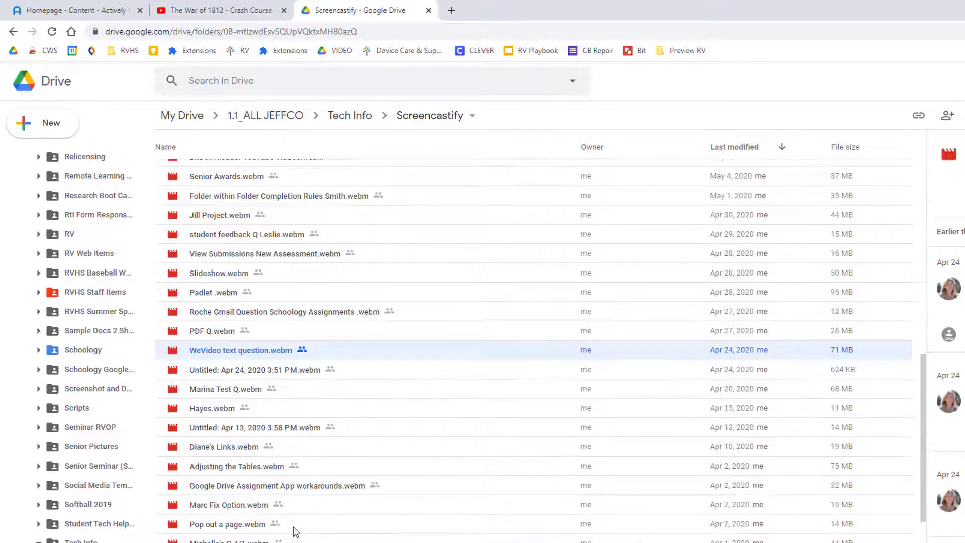
pyautogui.click(224, 352)
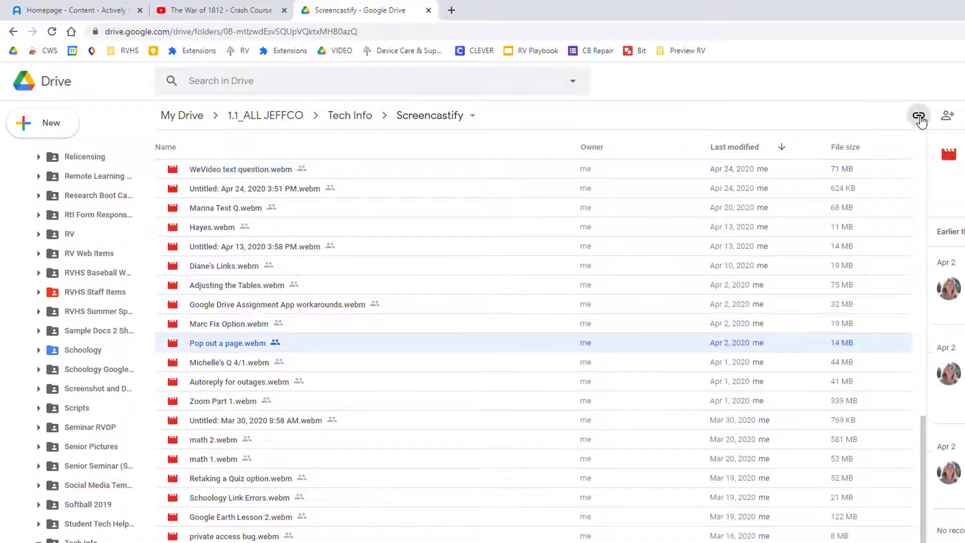
# Set Pop out a page.webm's link access to Anyone with the link and copy it.
pyautogui.click(919, 116)
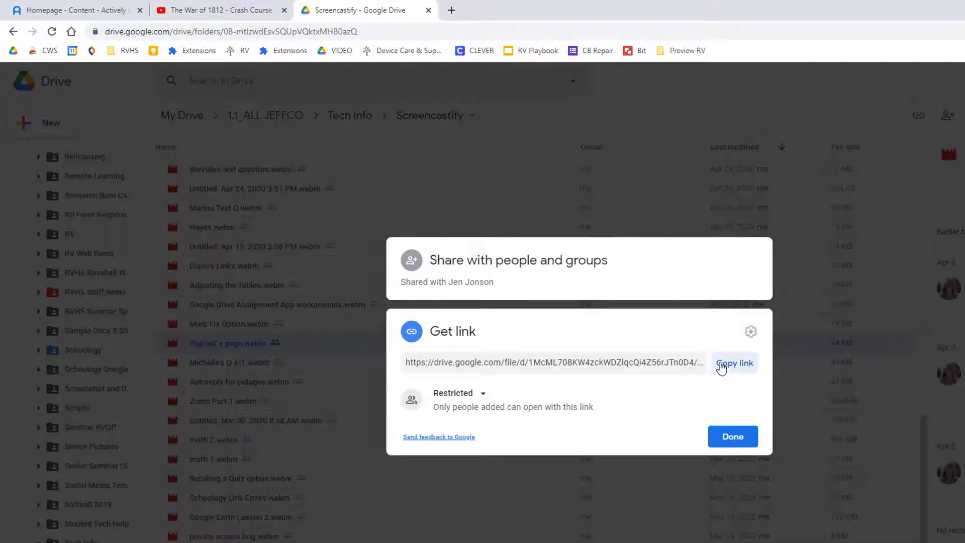
pyautogui.click(483, 397)
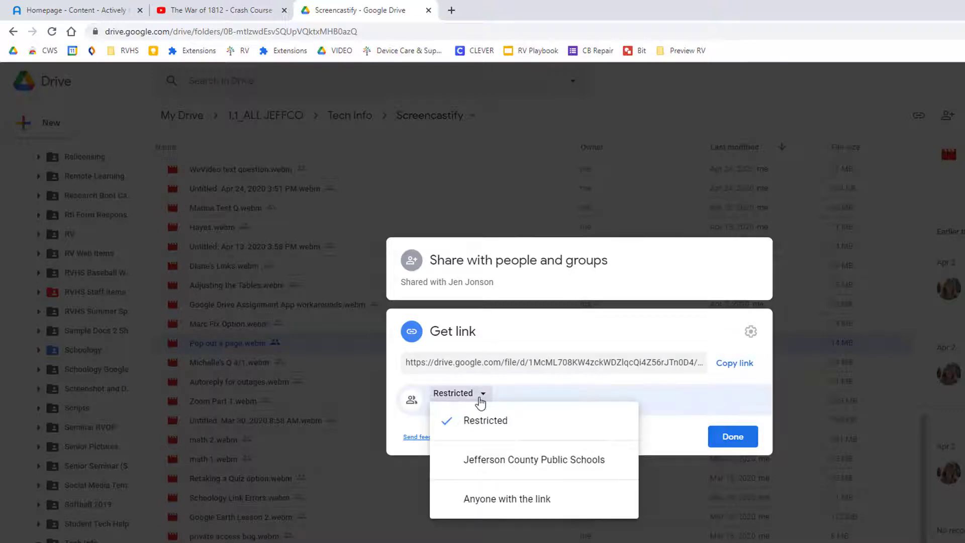
pyautogui.click(507, 500)
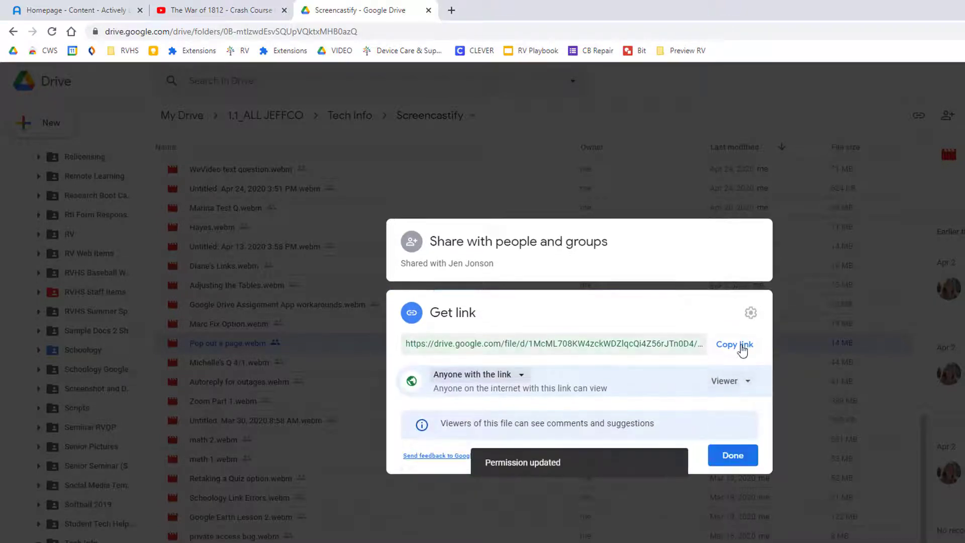
pyautogui.click(741, 347)
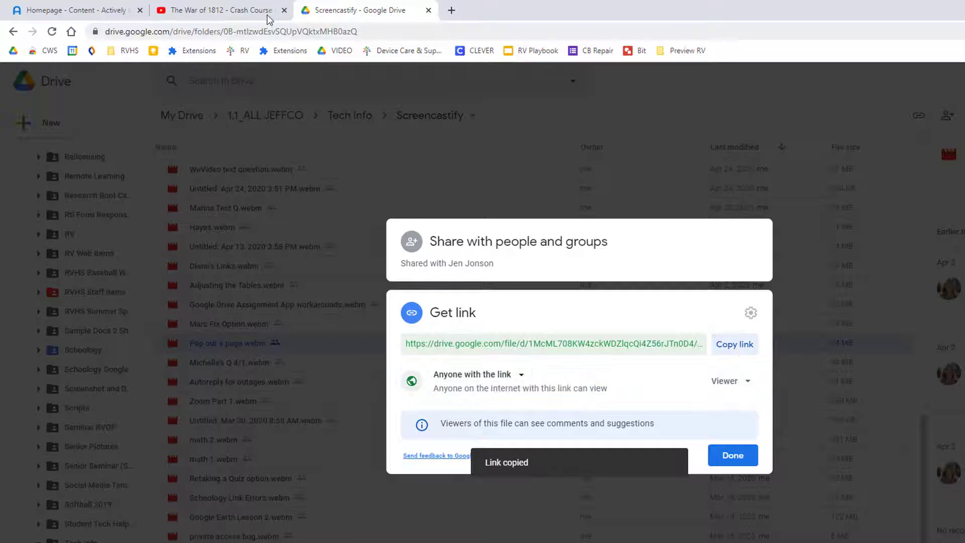
pyautogui.hotkey('ctrl', '1')
# In My Imports, import the pasted Drive video URL with content type Other.
pyautogui.click(779, 115)
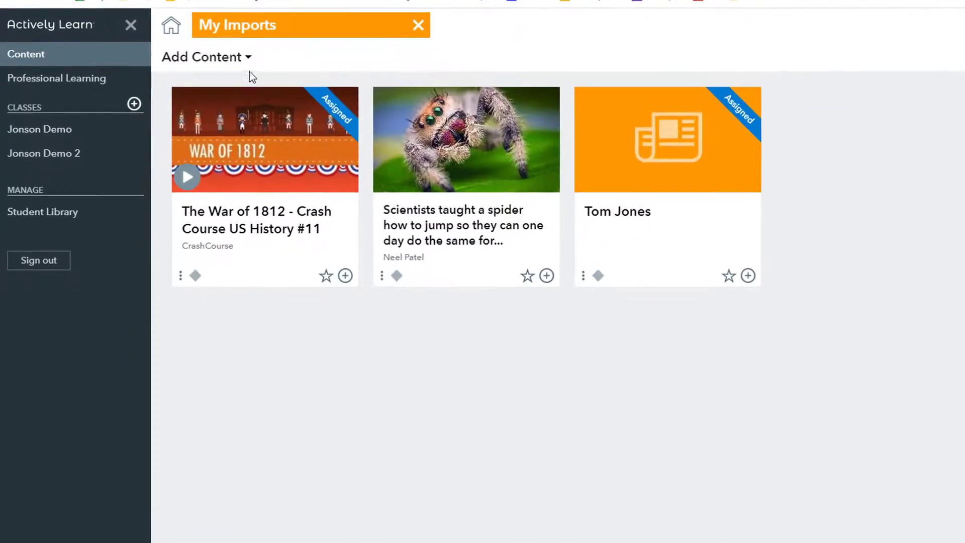
pyautogui.click(204, 108)
pyautogui.click(229, 222)
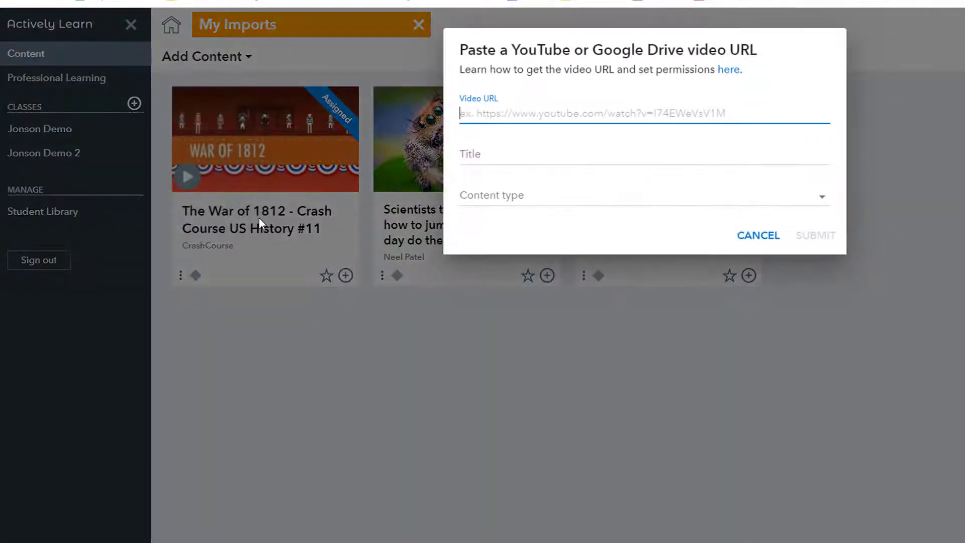
pyautogui.hotkey('ctrl', 'v')
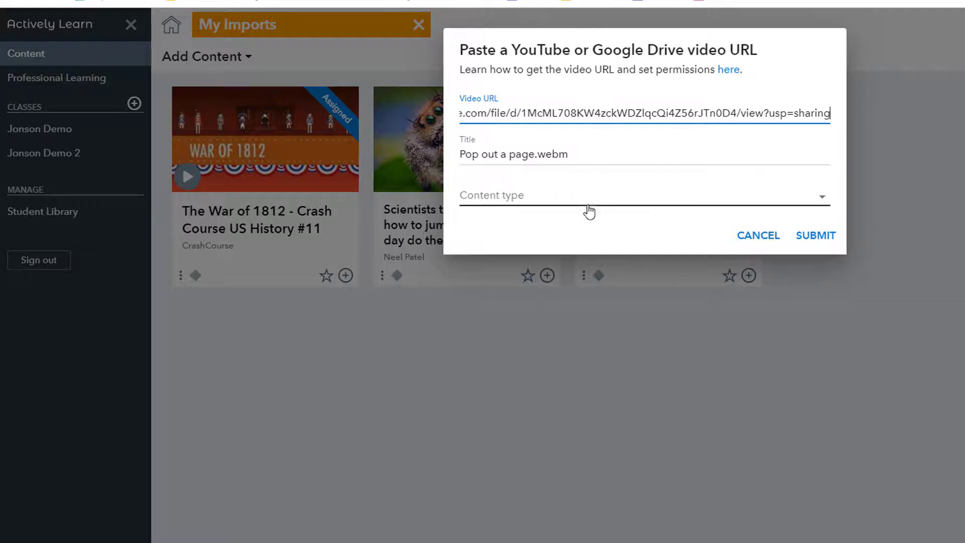
pyautogui.click(587, 198)
pyautogui.click(578, 168)
pyautogui.click(556, 201)
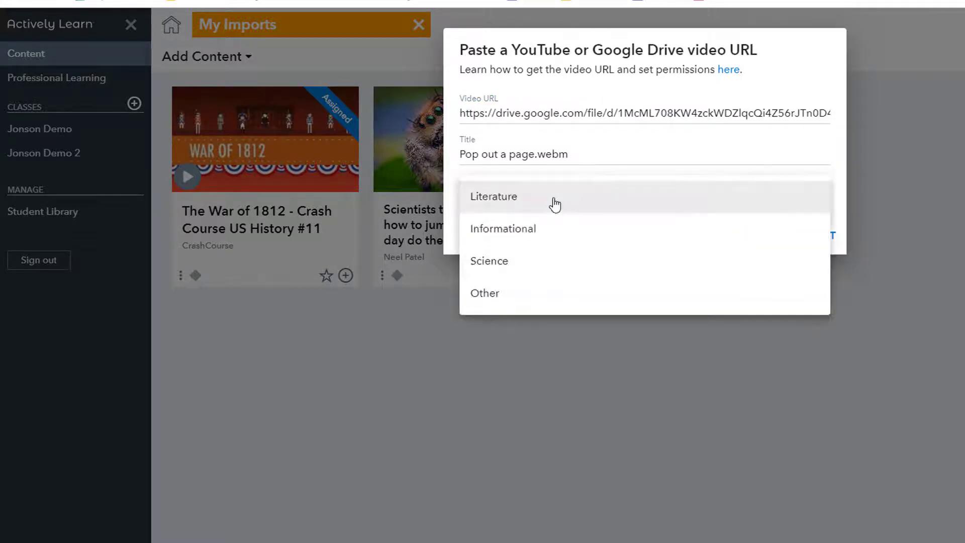
pyautogui.click(527, 293)
pyautogui.click(812, 240)
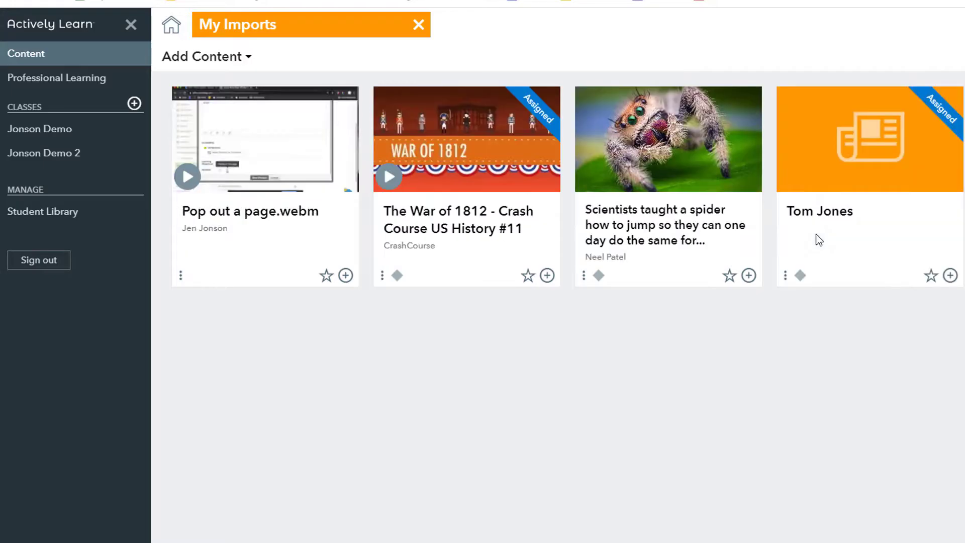